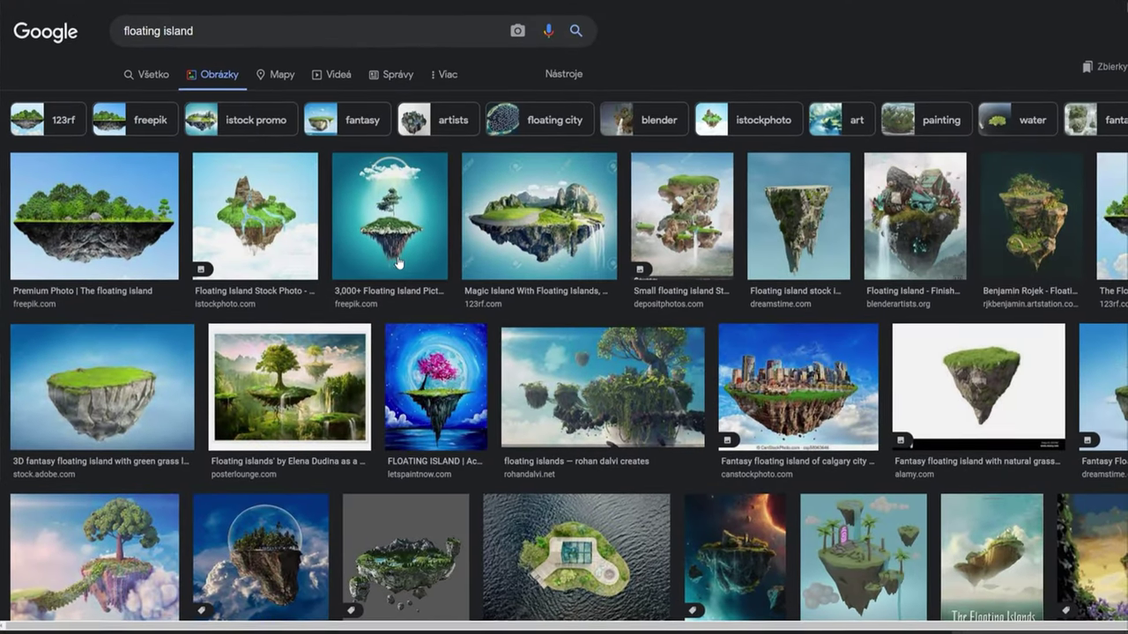
- Browse the 'floating island' image results and view a flat-topped island photo at full size
scroll(396, 267, down, 3)
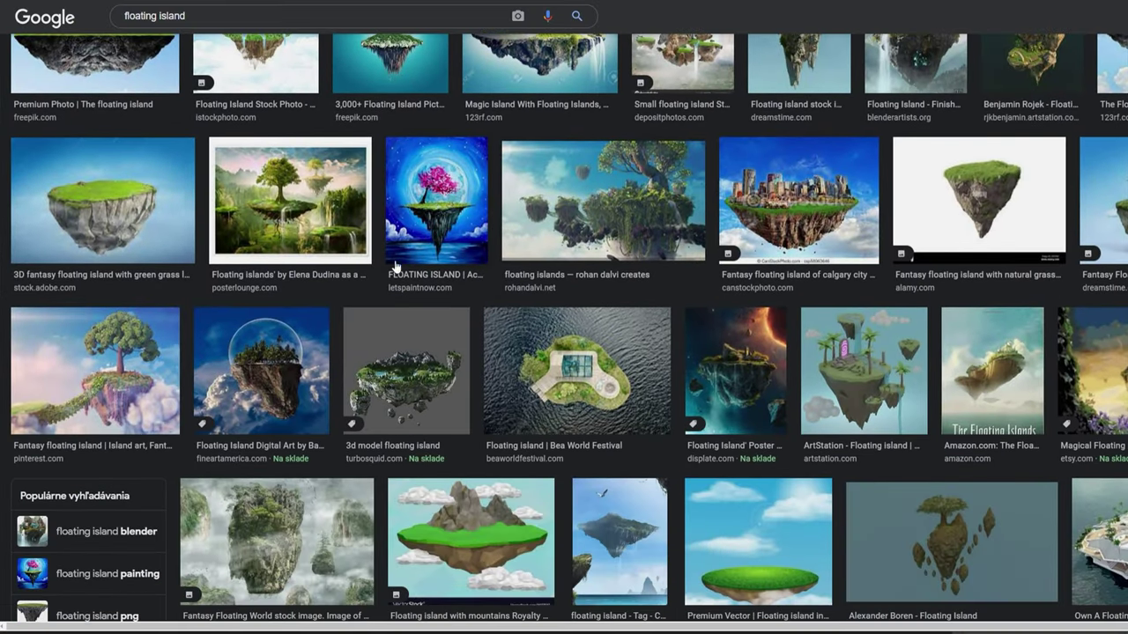
scroll(568, 289, down, 2)
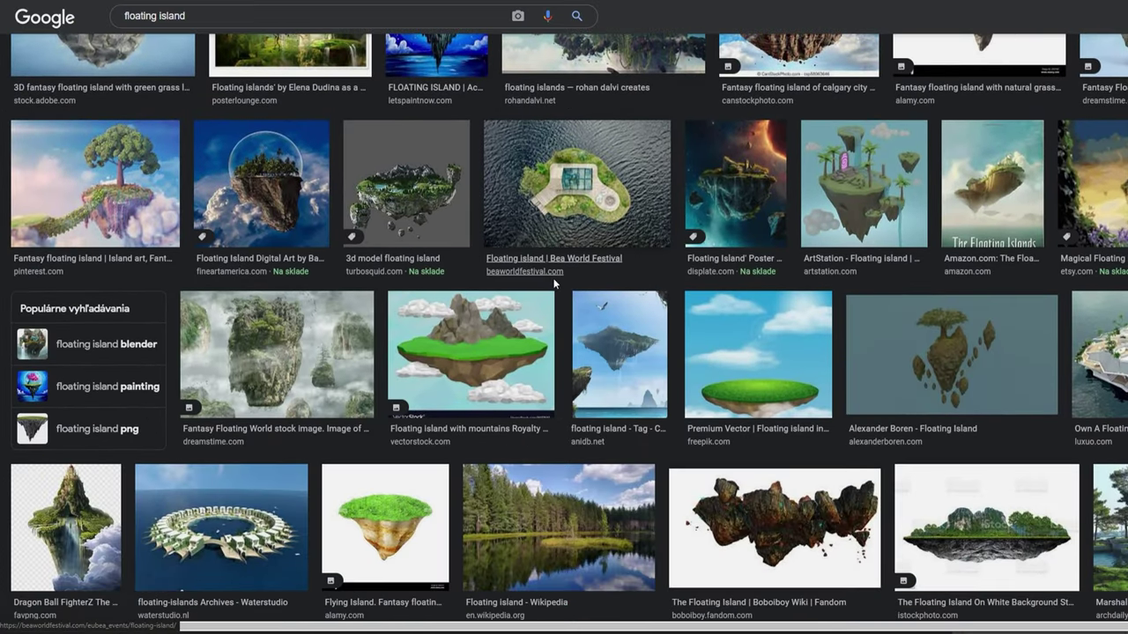
click(624, 395)
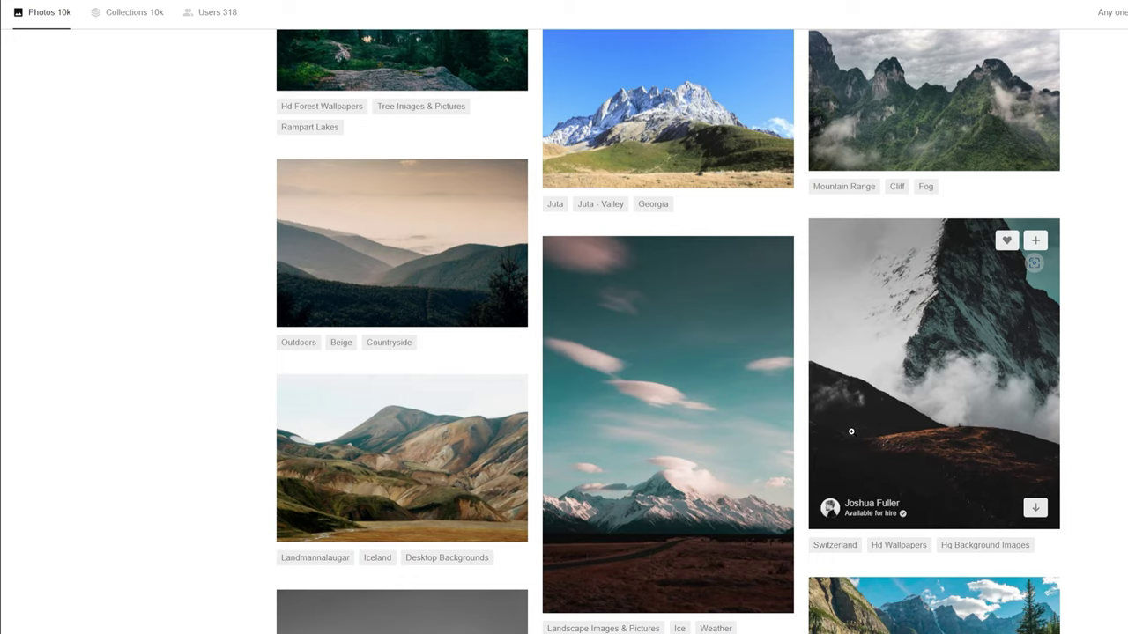
scroll(651, 324, down, 6)
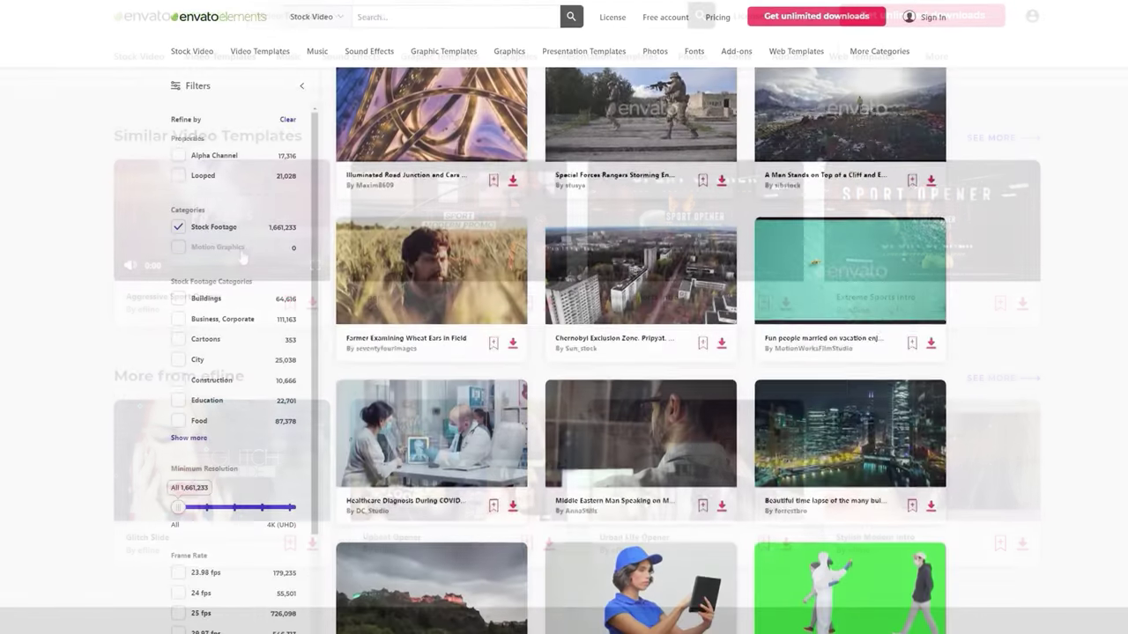
scroll(641, 352, down, 2)
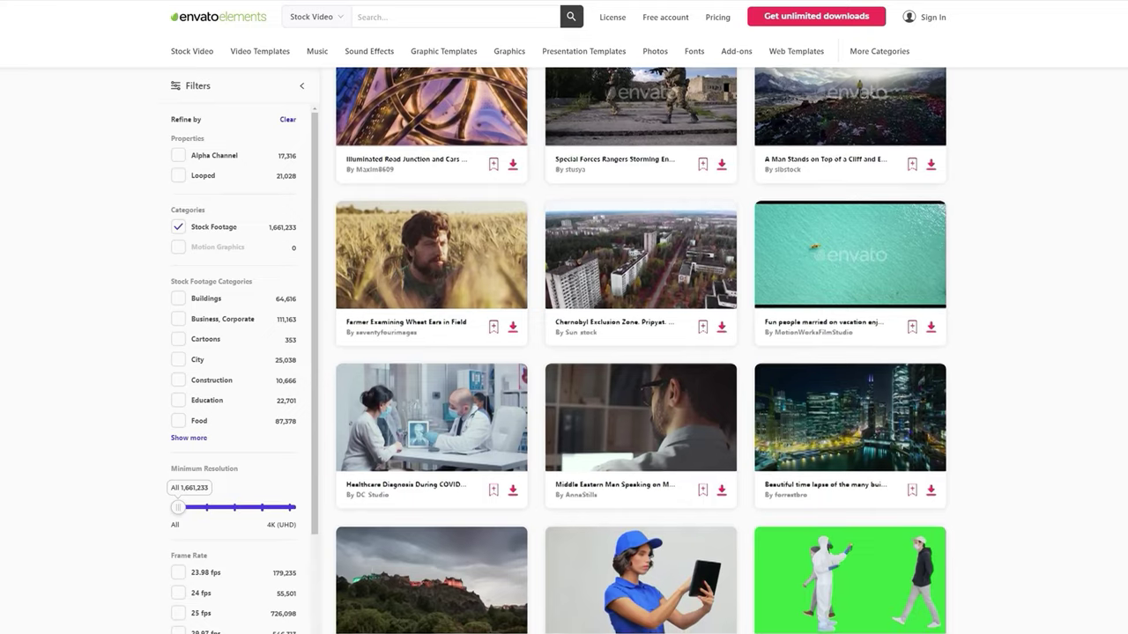
scroll(641, 353, down, 1)
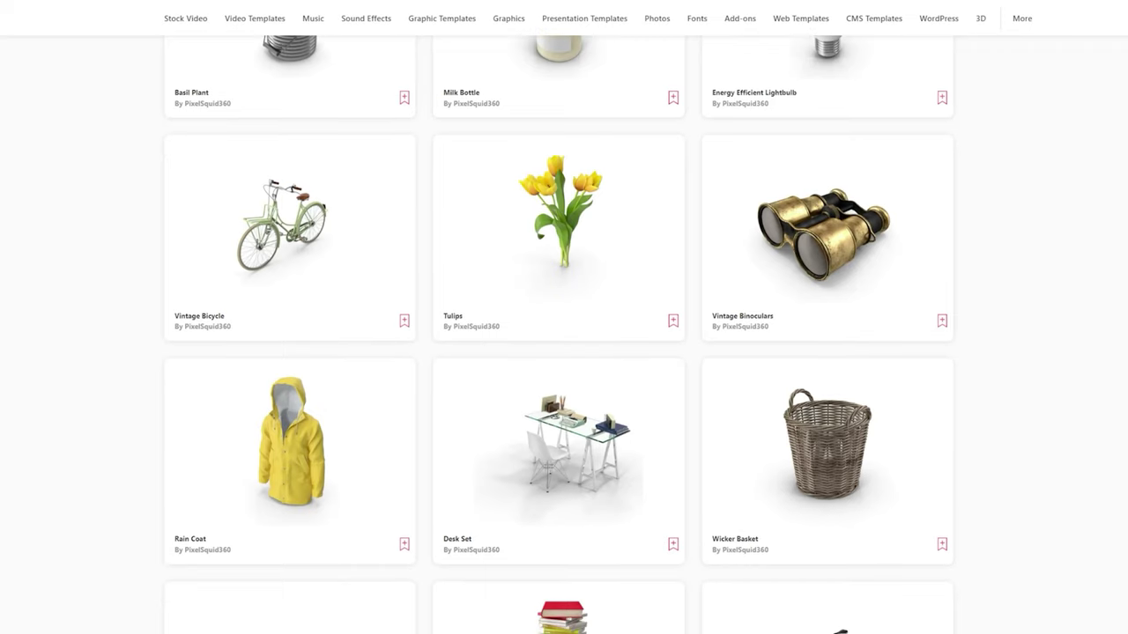
scroll(564, 334, down, 2)
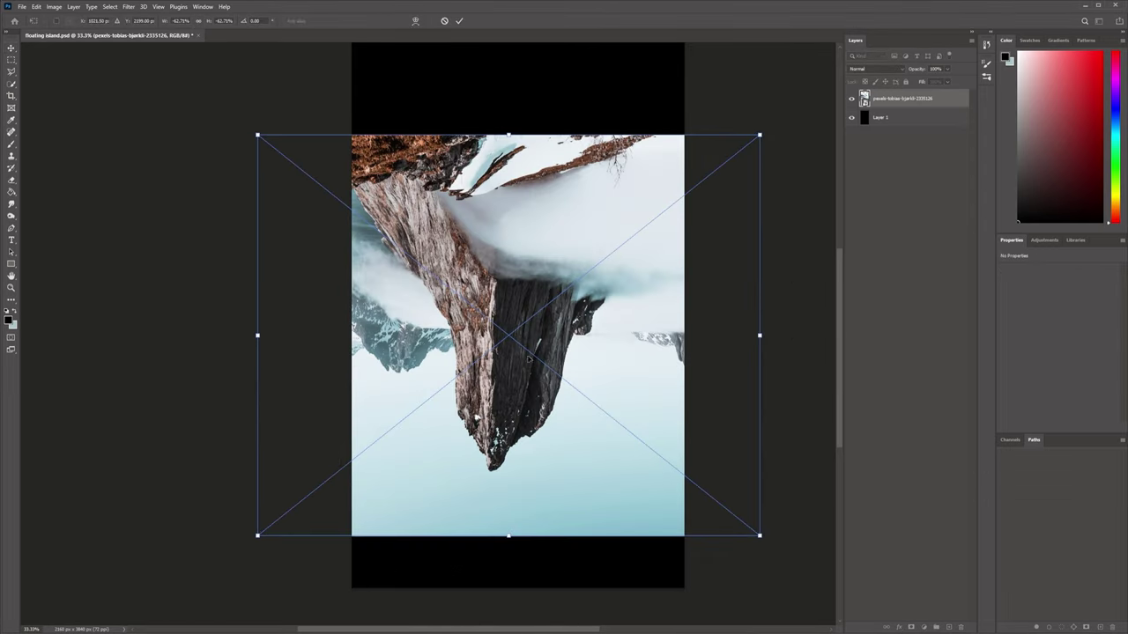
- Confirm the rock photo's 180° rotation and auto-select the rock with Select > Subject
click(458, 20)
key(ctrl+plus)
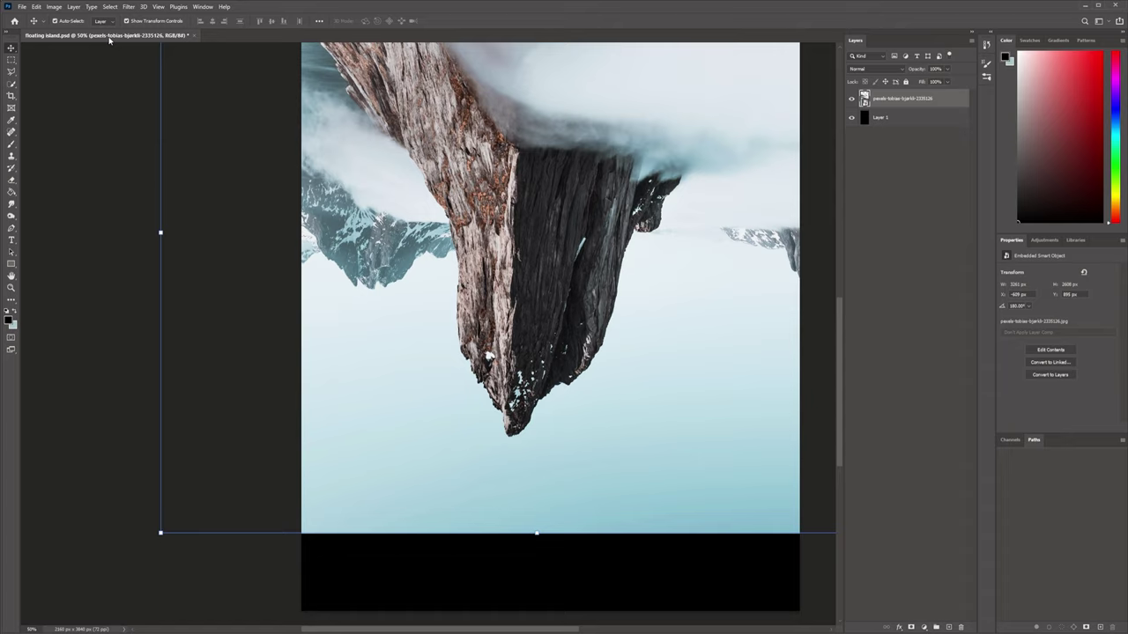
click(109, 6)
click(147, 114)
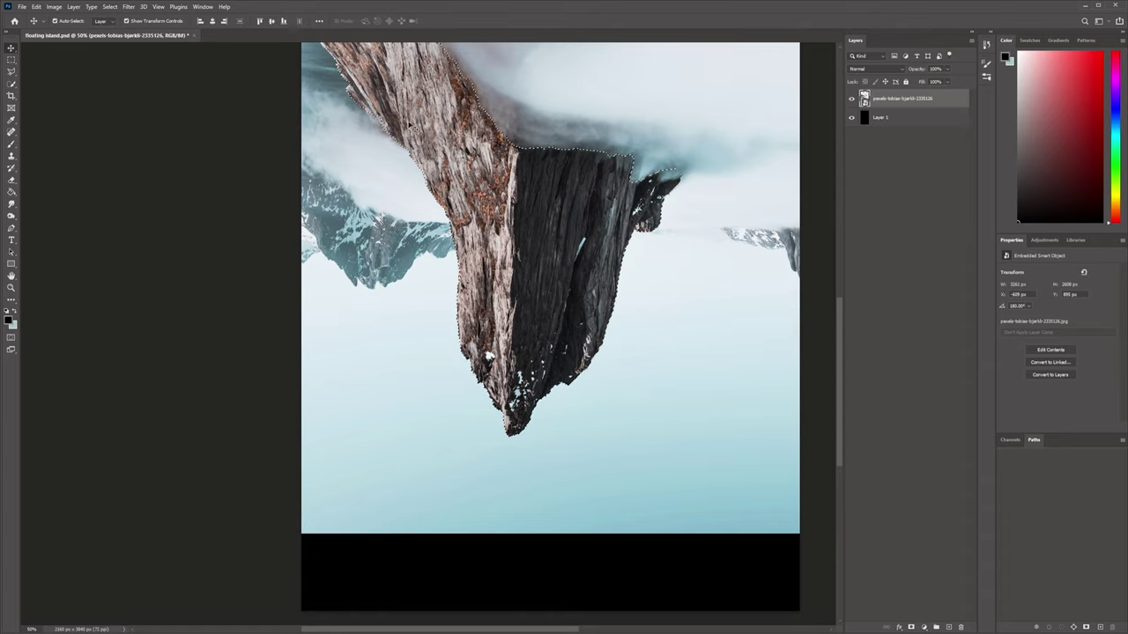
- Refine the rock selection's edges in Select and Mask
scroll(411, 126, up, 2)
click(388, 23)
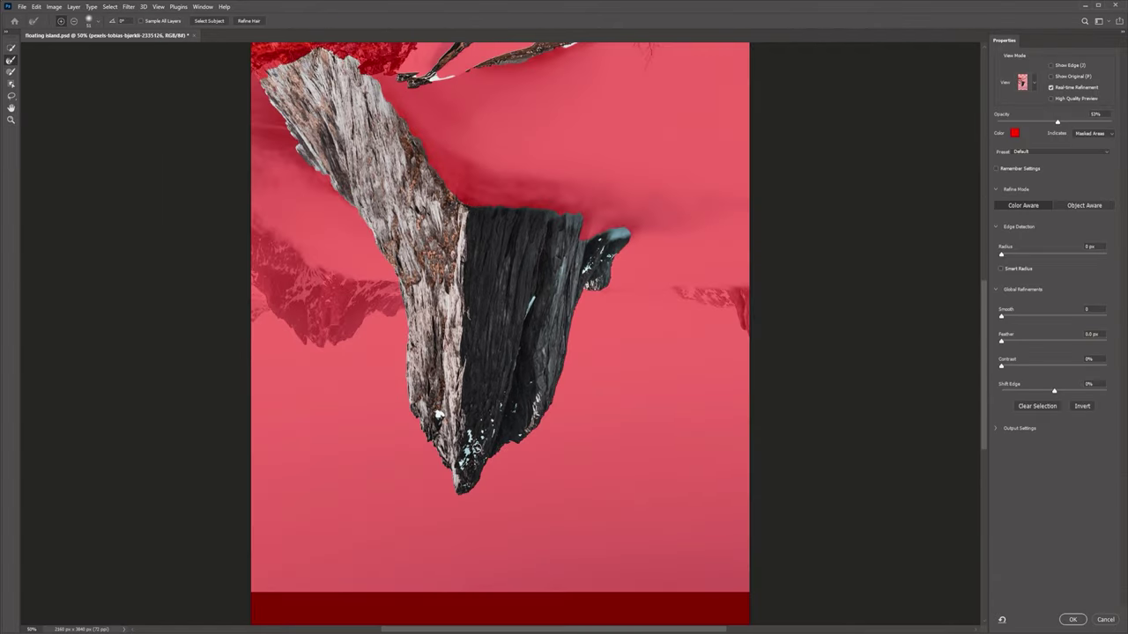
scroll(598, 185, up, 4)
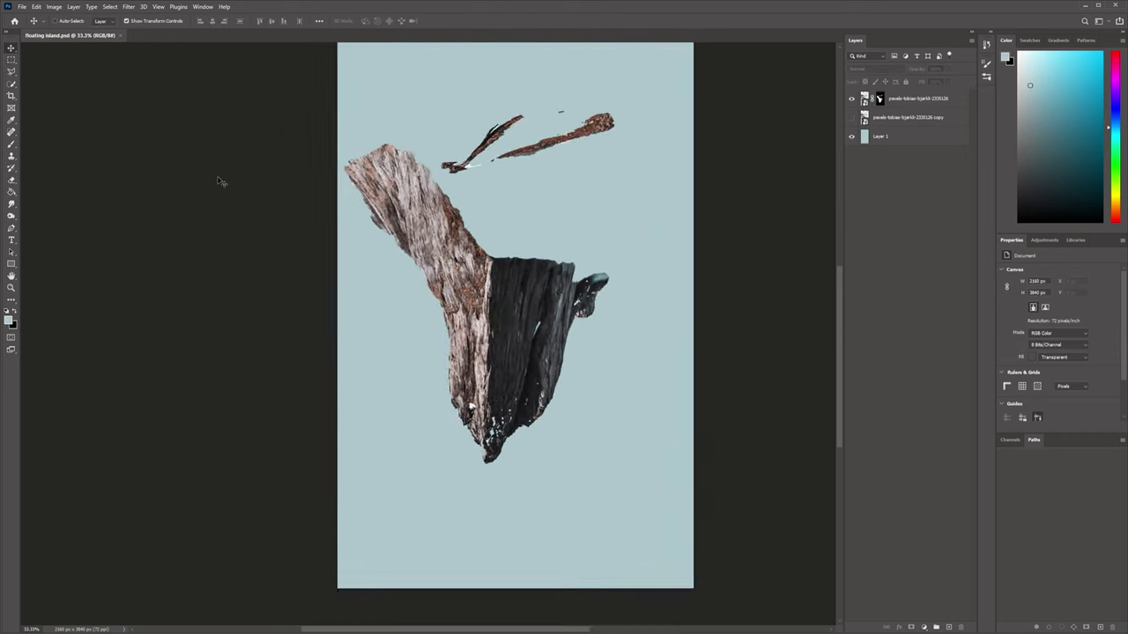
scroll(373, 296, up, 2)
scroll(412, 333, down, 2)
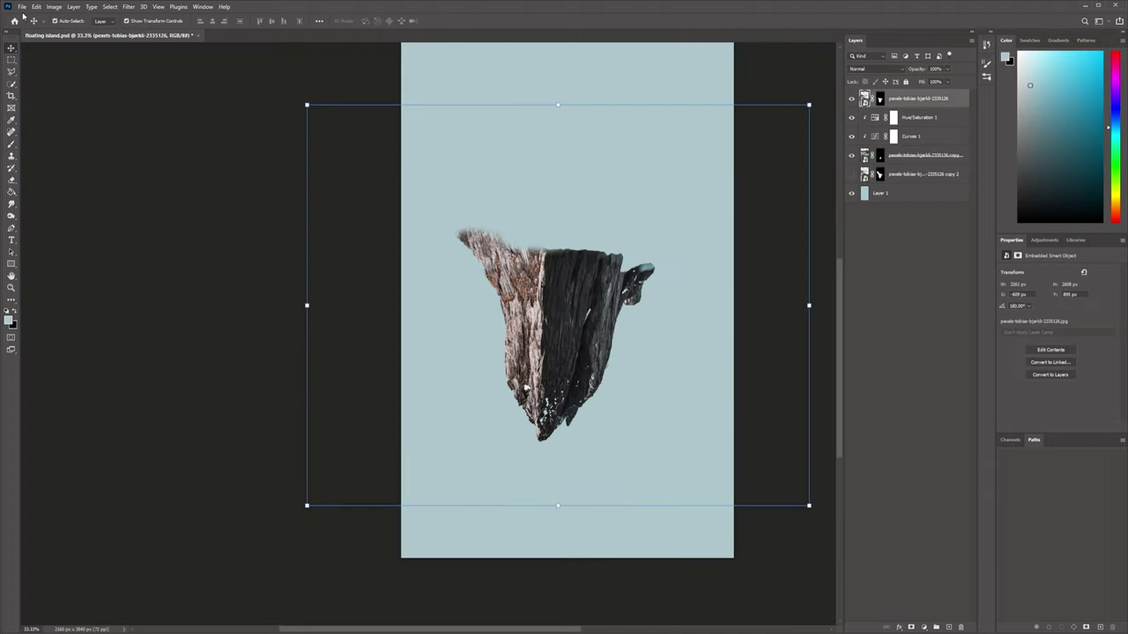
- Bend the rock with Edit > Puppet Warp, rasterize the rock copy, and start renaming Layer 4
click(36, 6)
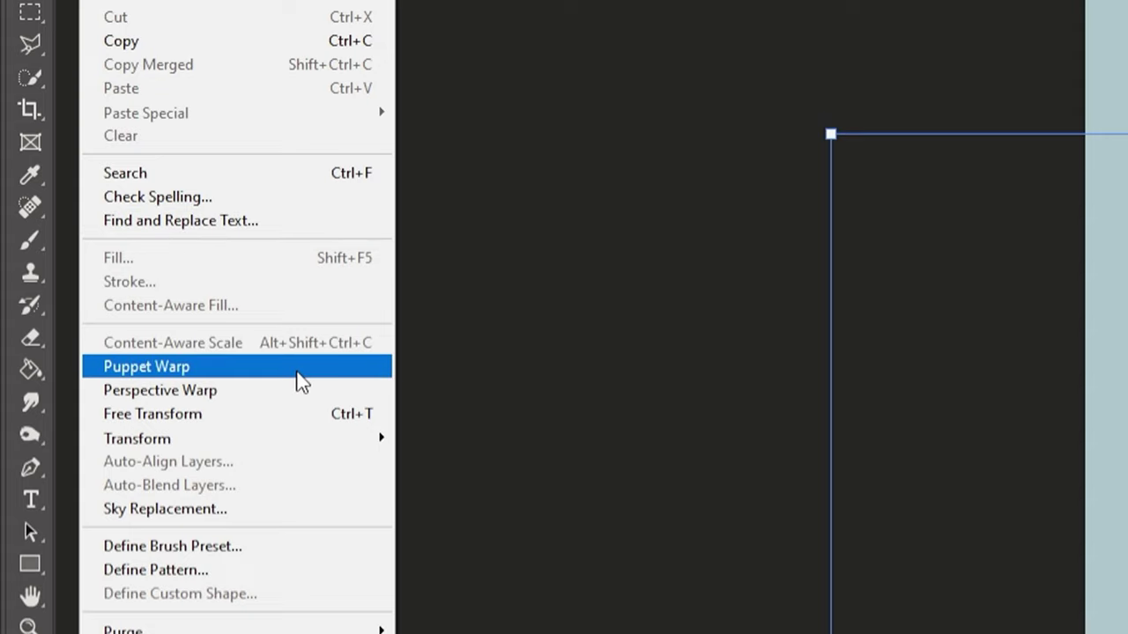
click(297, 372)
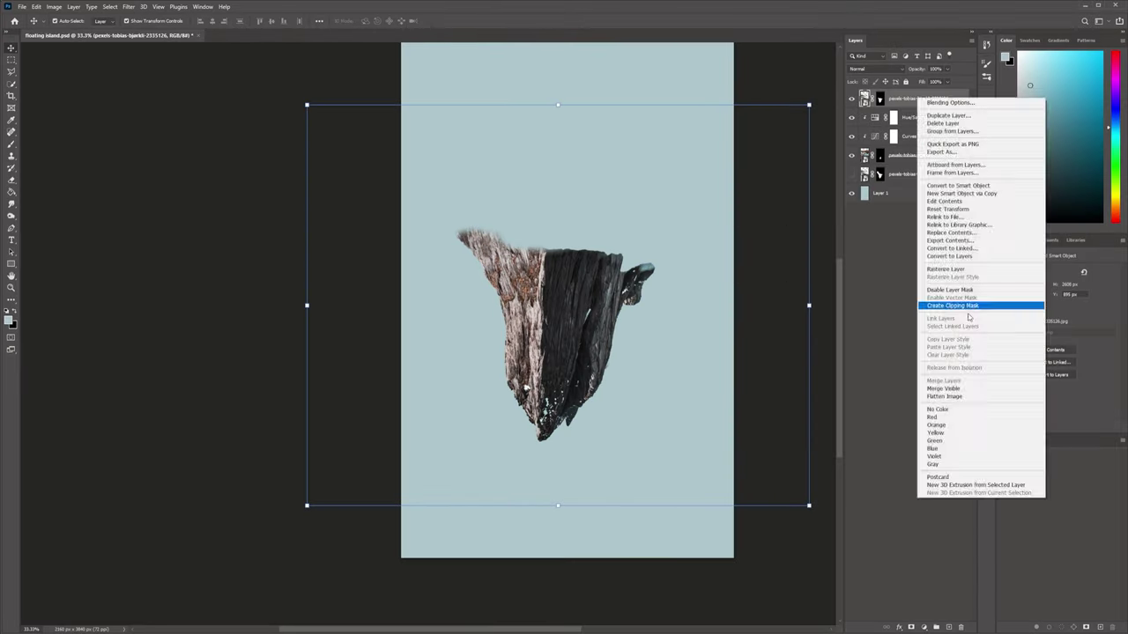
click(970, 305)
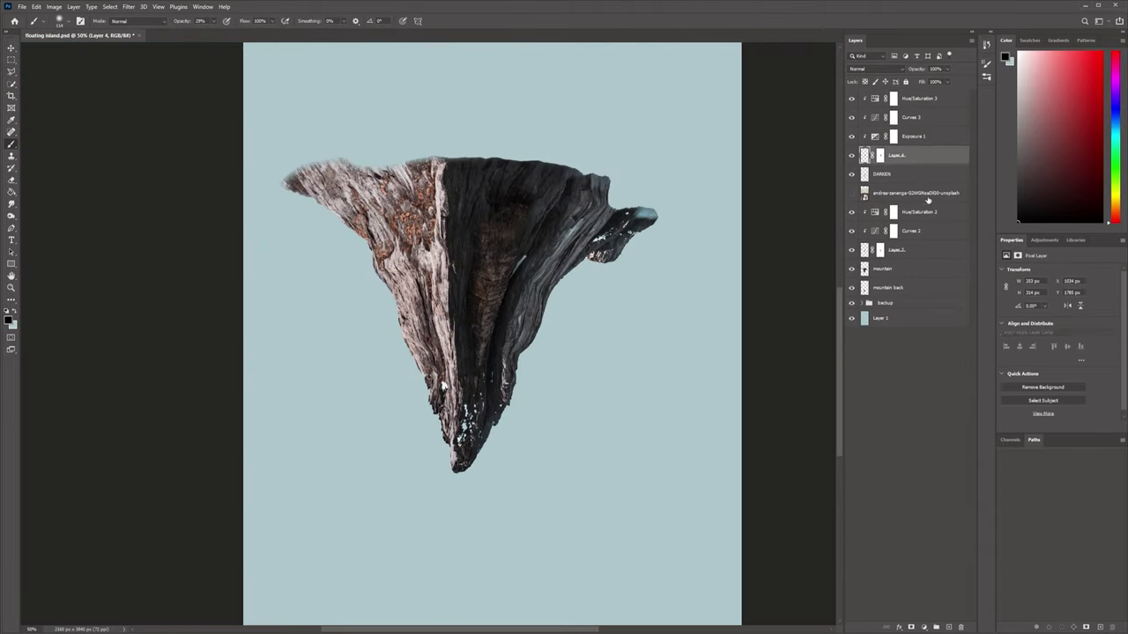
click(927, 200)
double_click(897, 155)
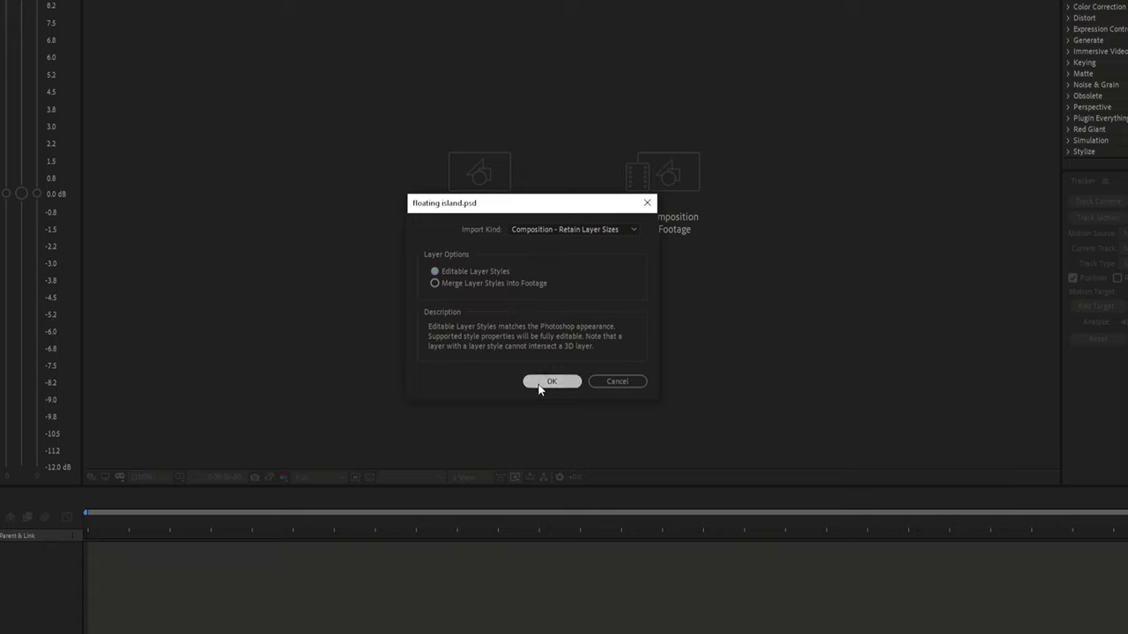
- Import the floating island PSD, place it above lake 2.mp4 in Main Comp, and scale it to 24%
click(539, 387)
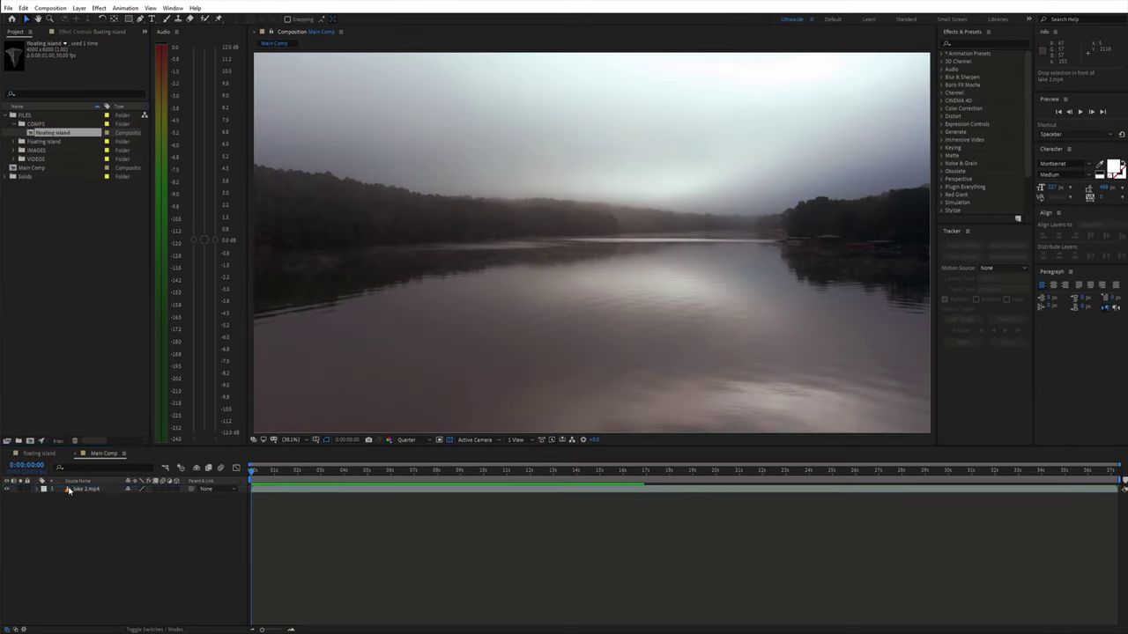
drag(69, 490, 70, 488)
key(s)
drag(152, 496, 84, 496)
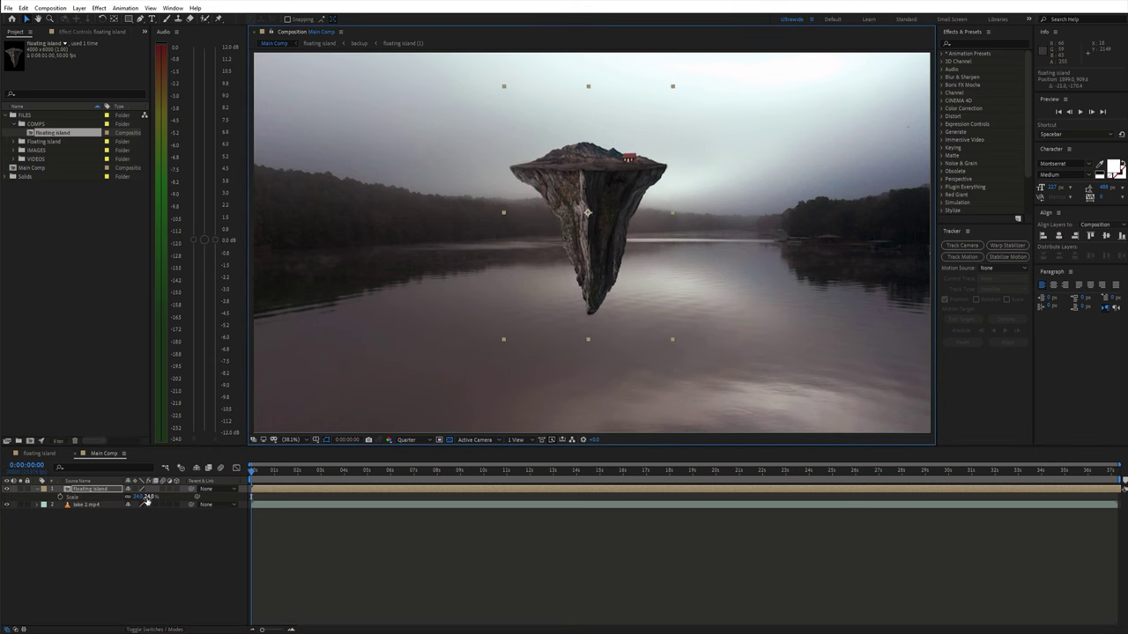
- Camera-track lake 2.mp4 and create a tracked solid and 3D Tracker Camera from a track point
click(92, 505)
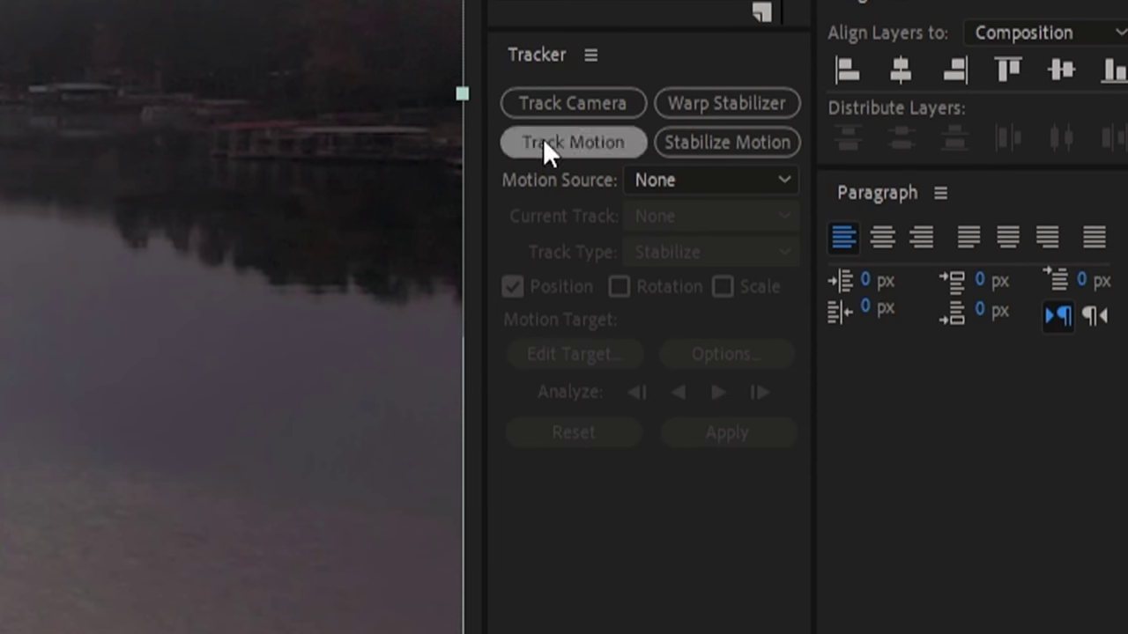
click(535, 112)
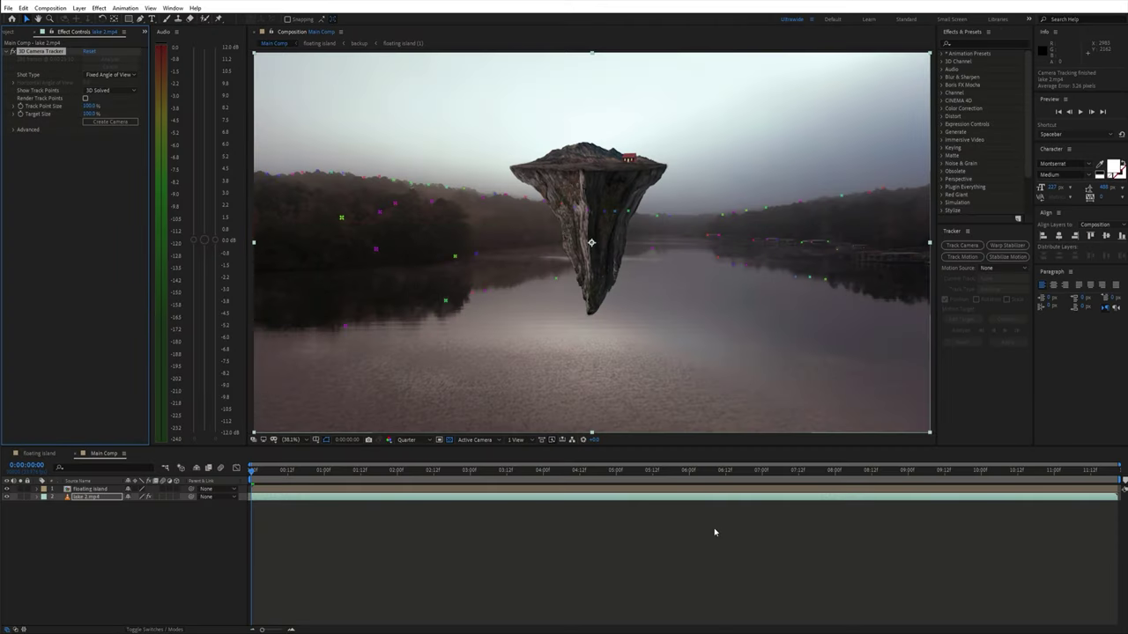
drag(581, 470, 801, 472)
right_click(414, 188)
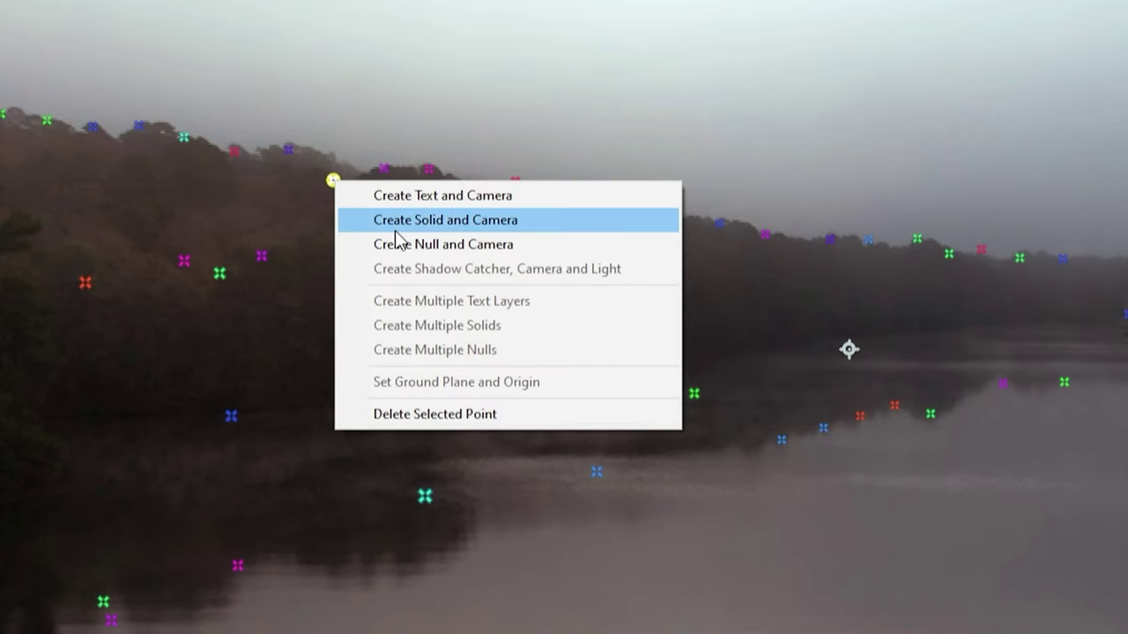
click(396, 230)
drag(591, 472, 308, 472)
key(Home)
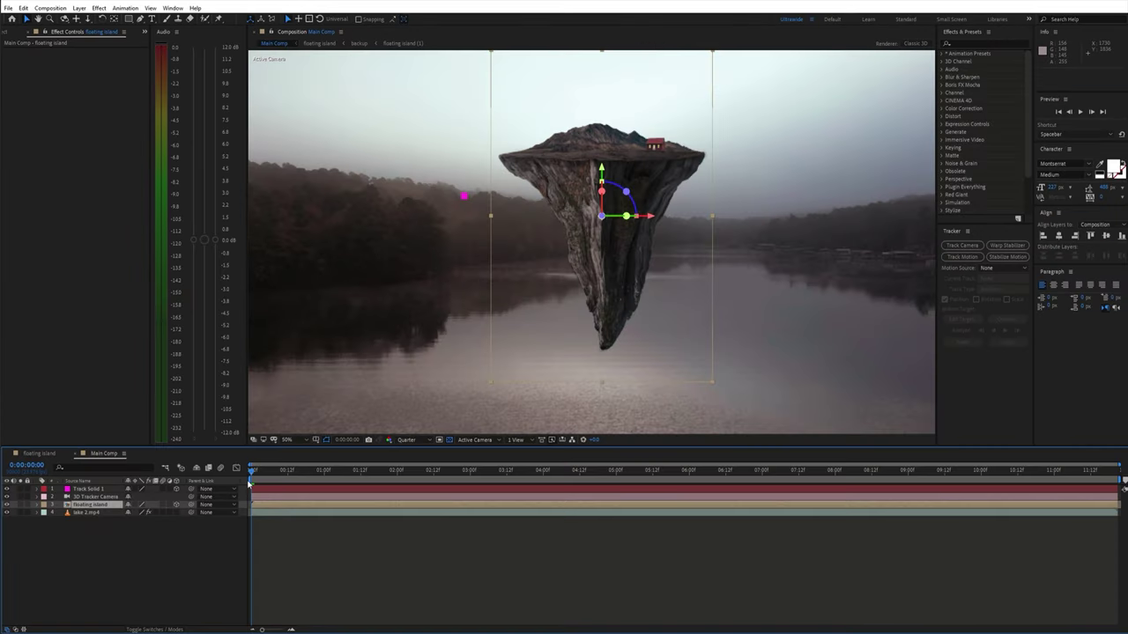
key(space)
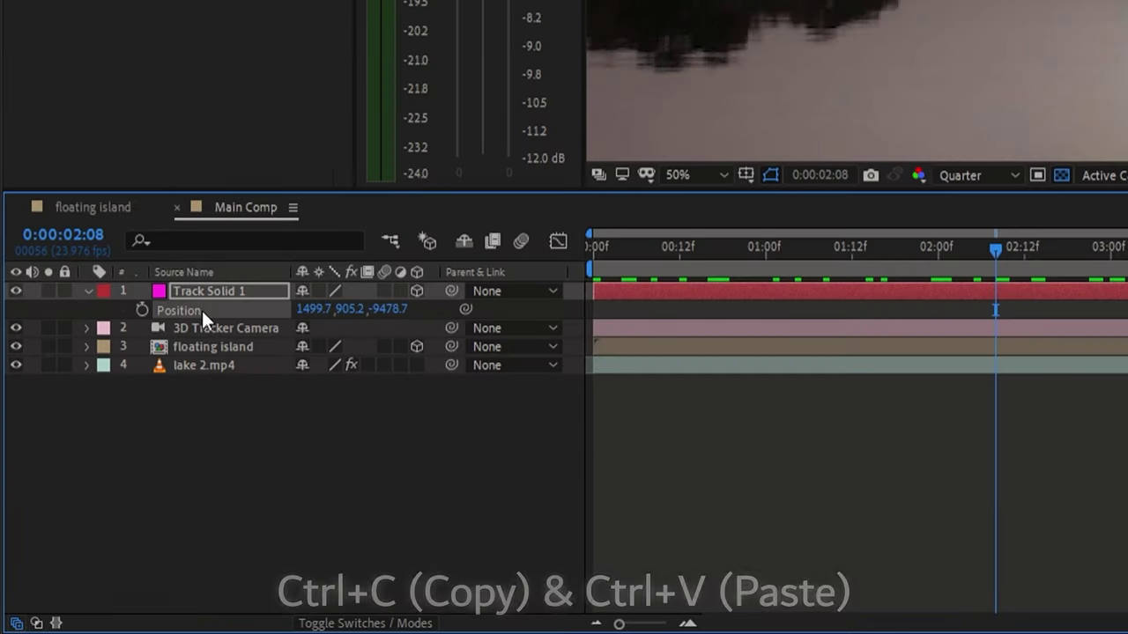
- Paste the tracked solid's position onto the floating island layer and preview the tracking
click(229, 348)
key(ctrl+v)
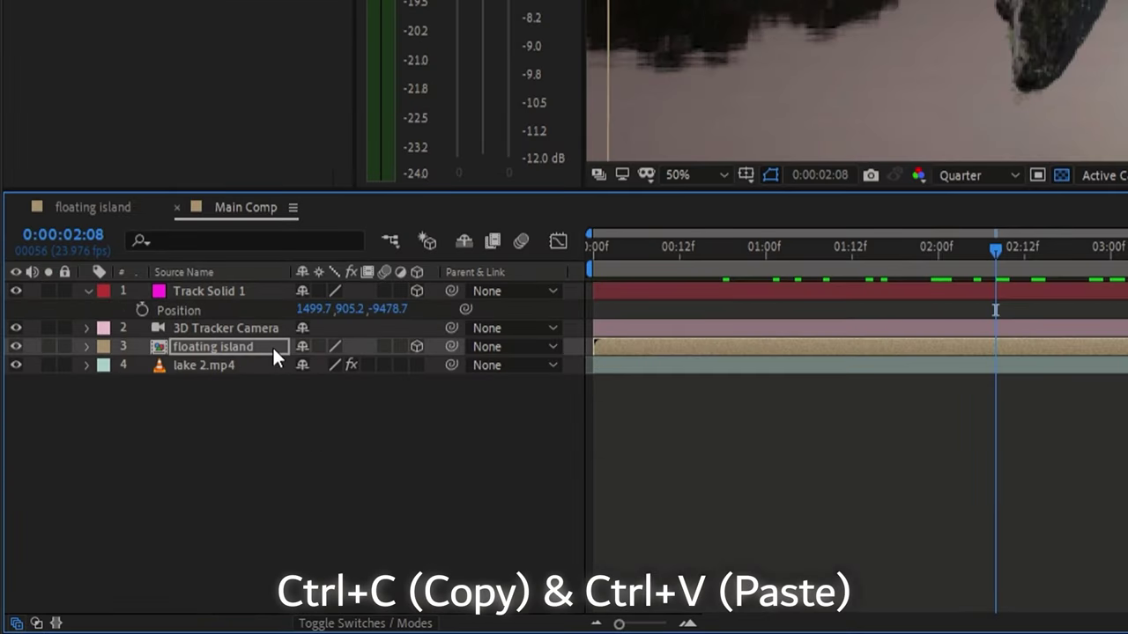
key(s)
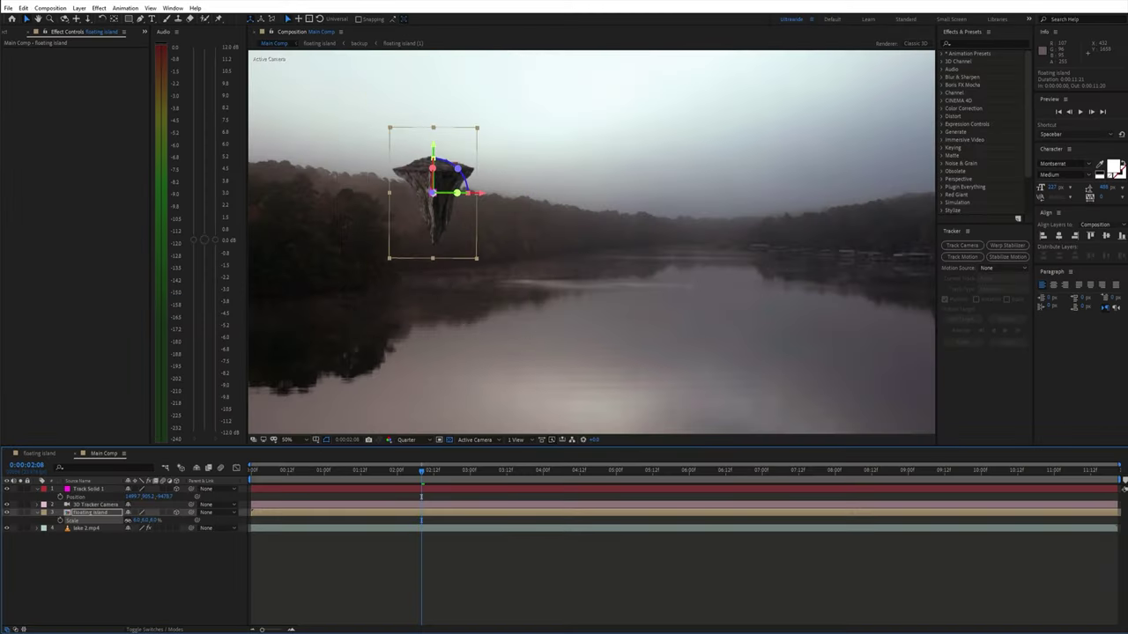
key(space)
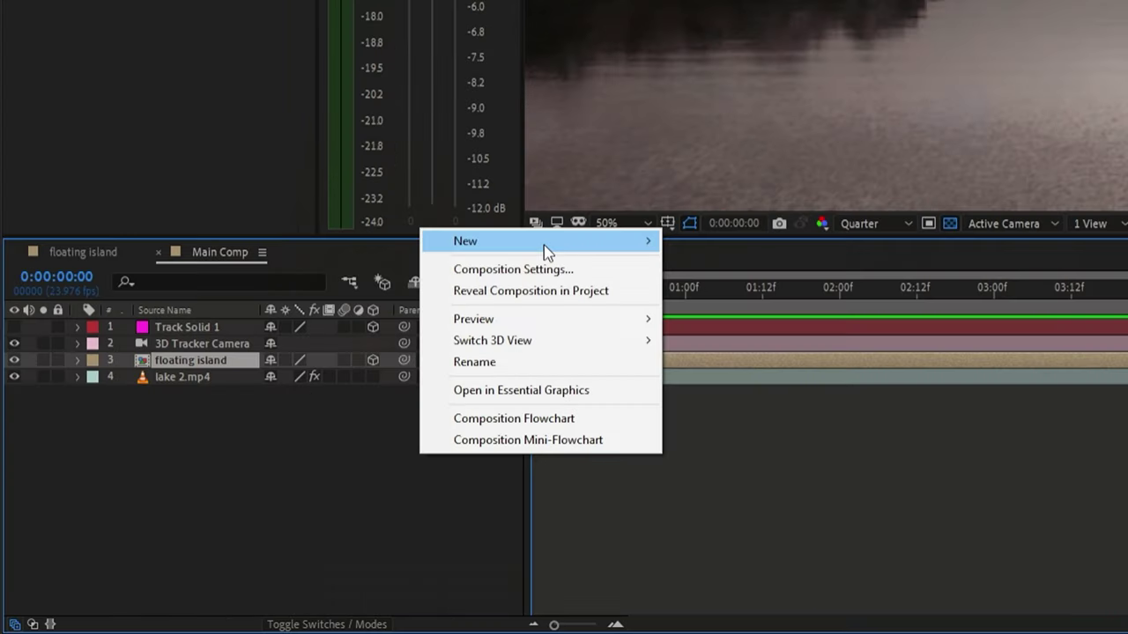
- Add Null 1, parent the floating island to it, and resize the island via the null's Scale
mouse_move(258, 448)
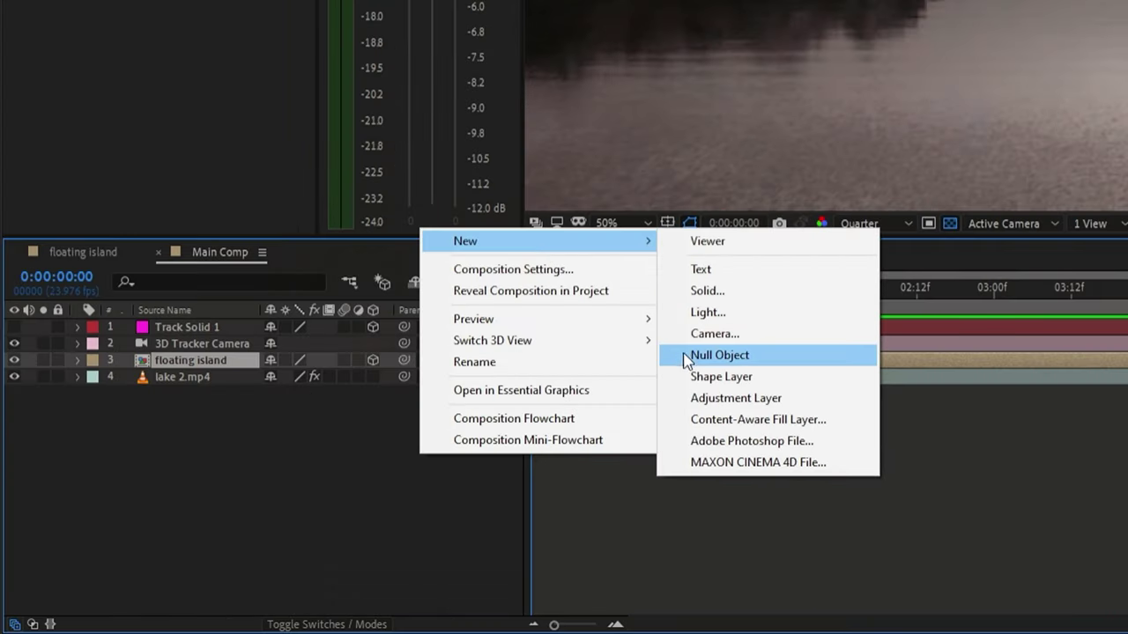
click(718, 354)
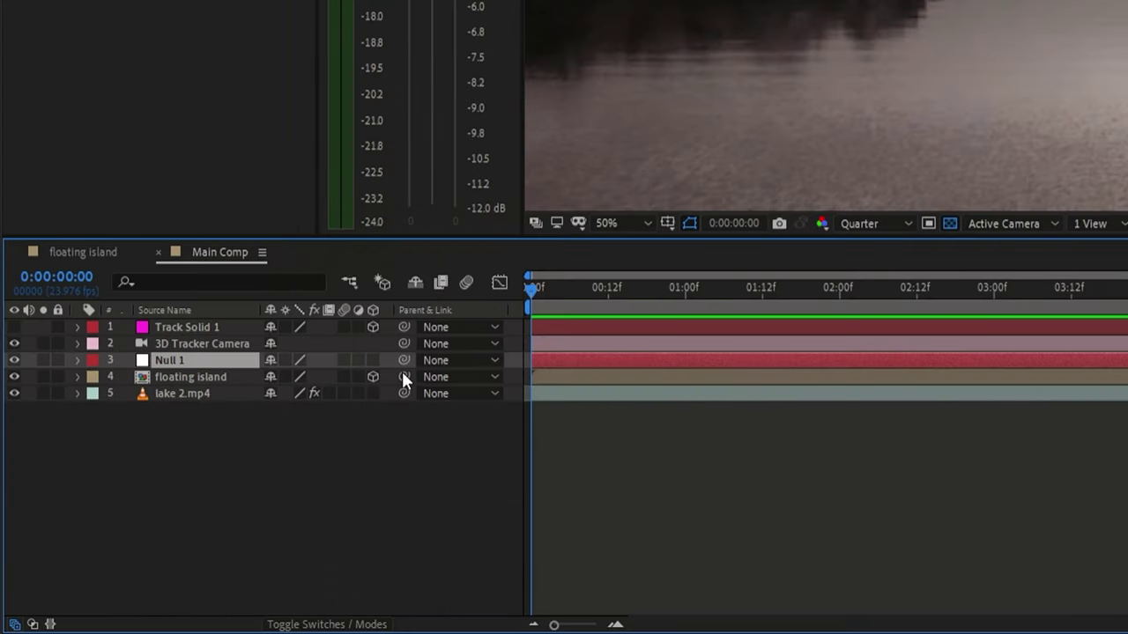
drag(404, 379, 236, 362)
key(p)
key(shift+s)
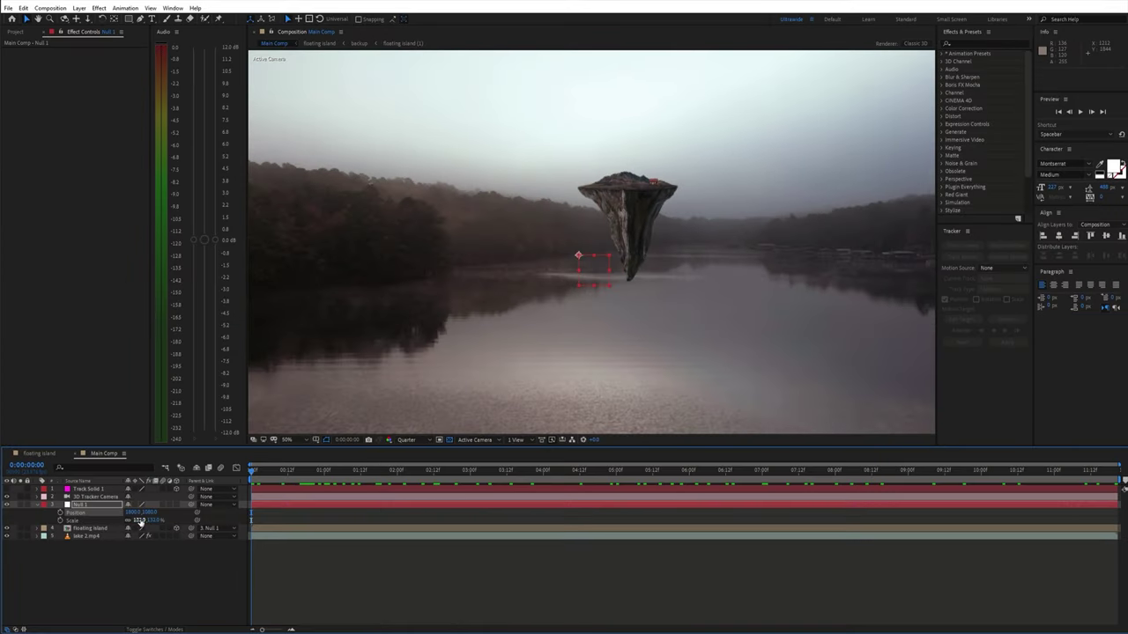
drag(138, 522, 168, 523)
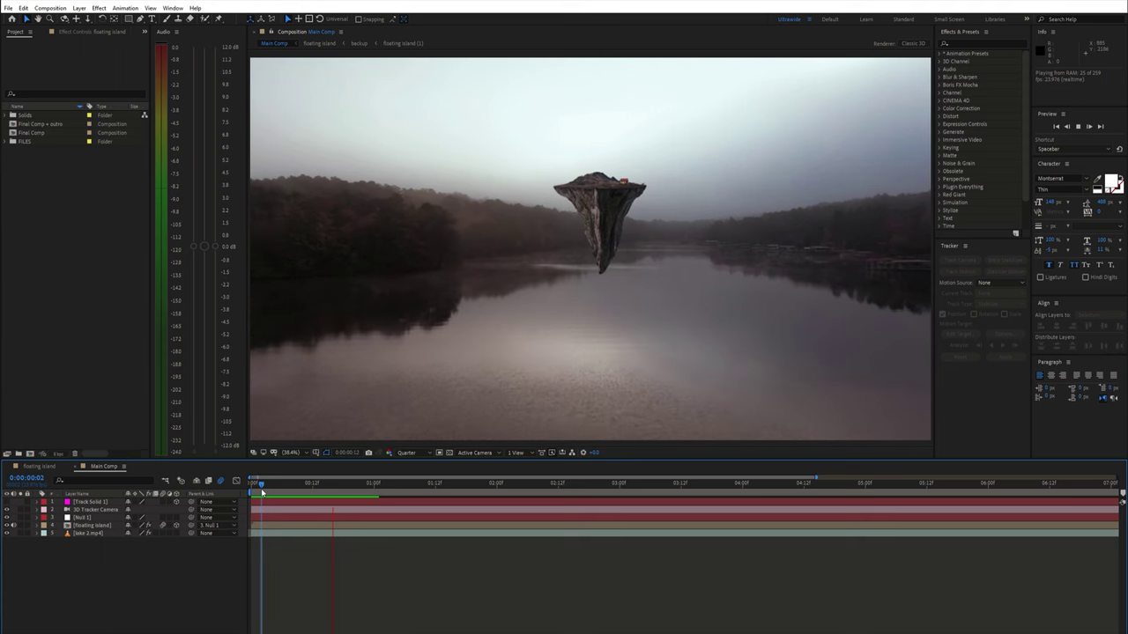
- Duplicate the floating island layer as 'reflection' and flip it 180° on X Rotation
click(334, 490)
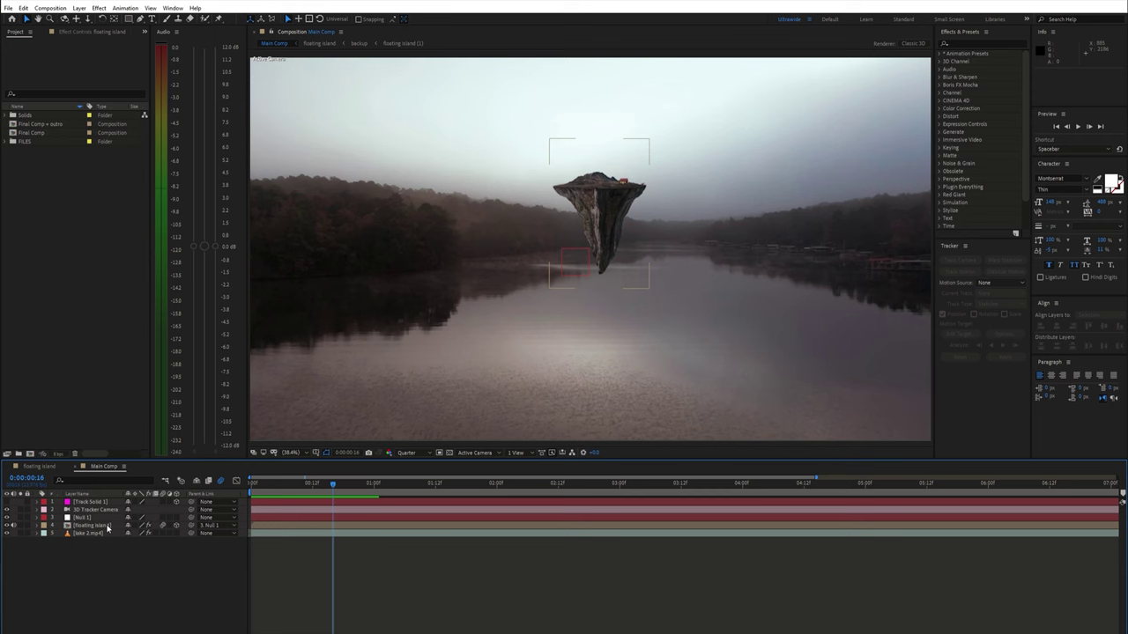
click(108, 528)
key(ctrl+d)
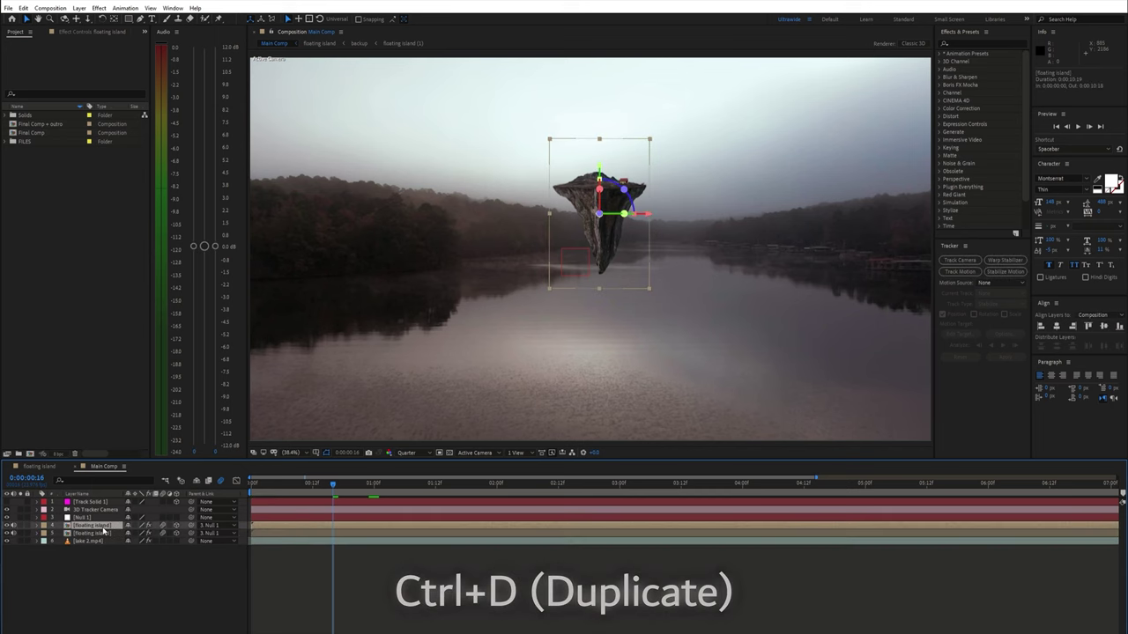
key(Return)
text(reflection)
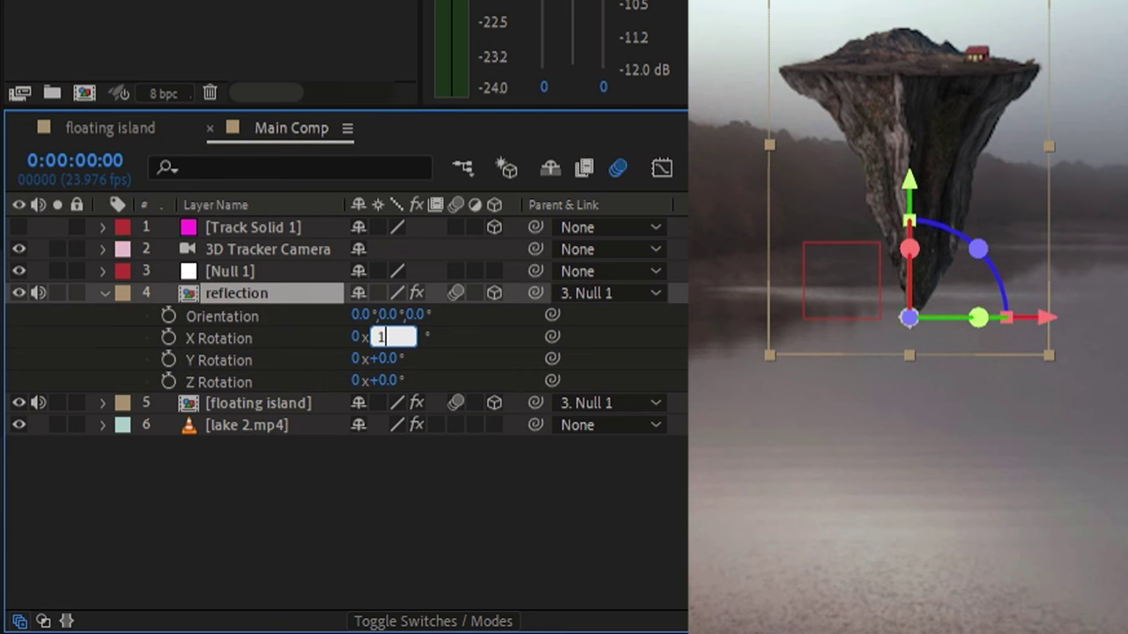
key(Return)
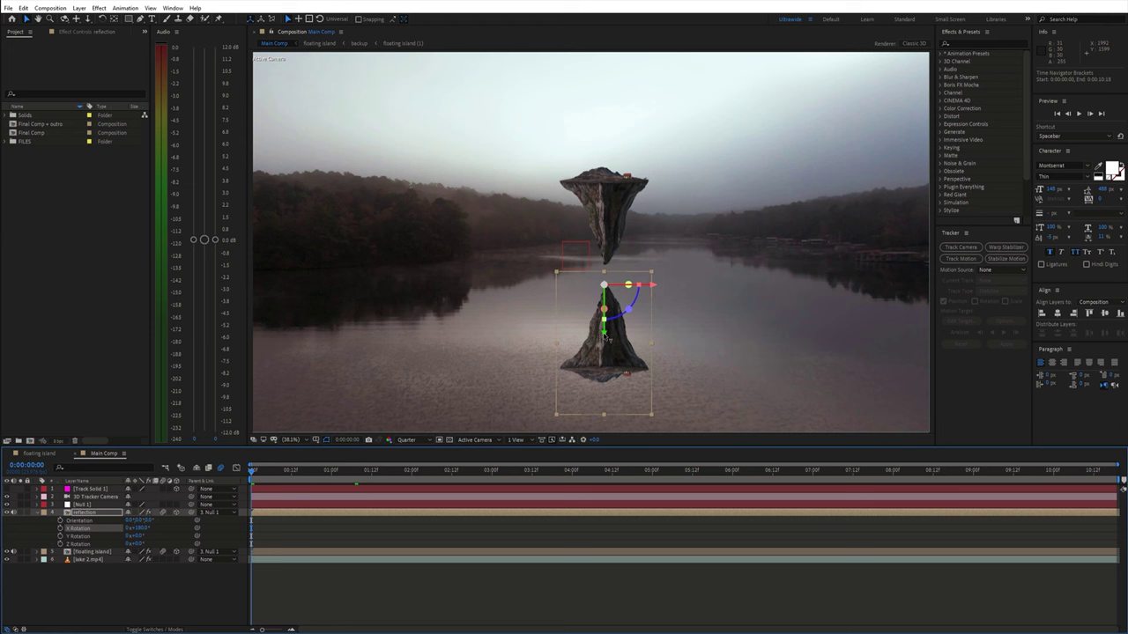
click(602, 198)
click(612, 591)
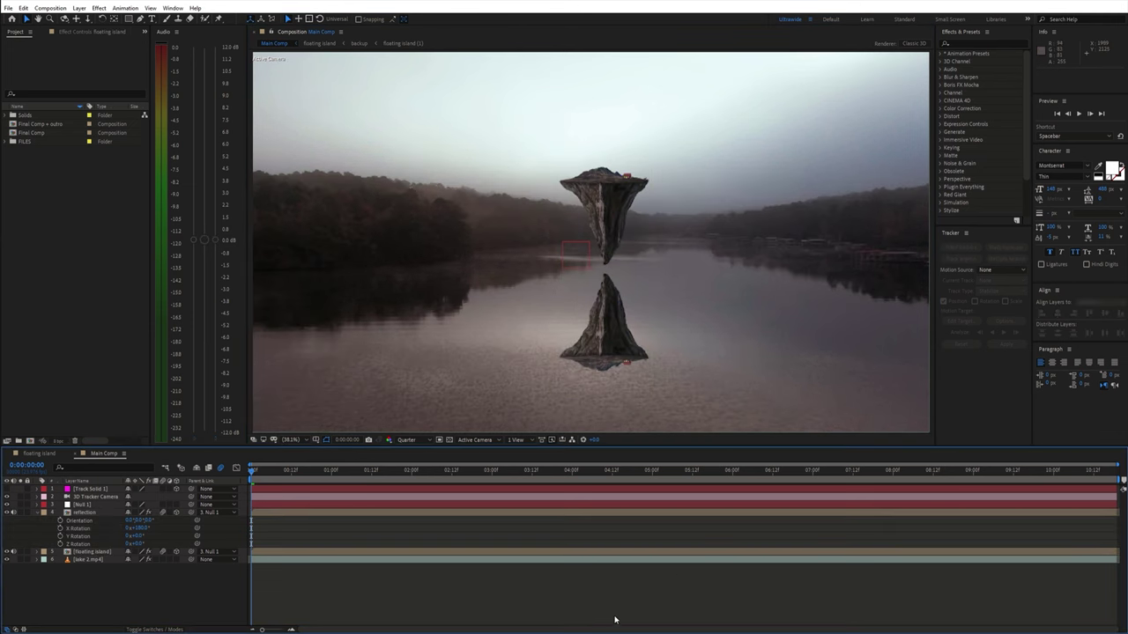
click(485, 516)
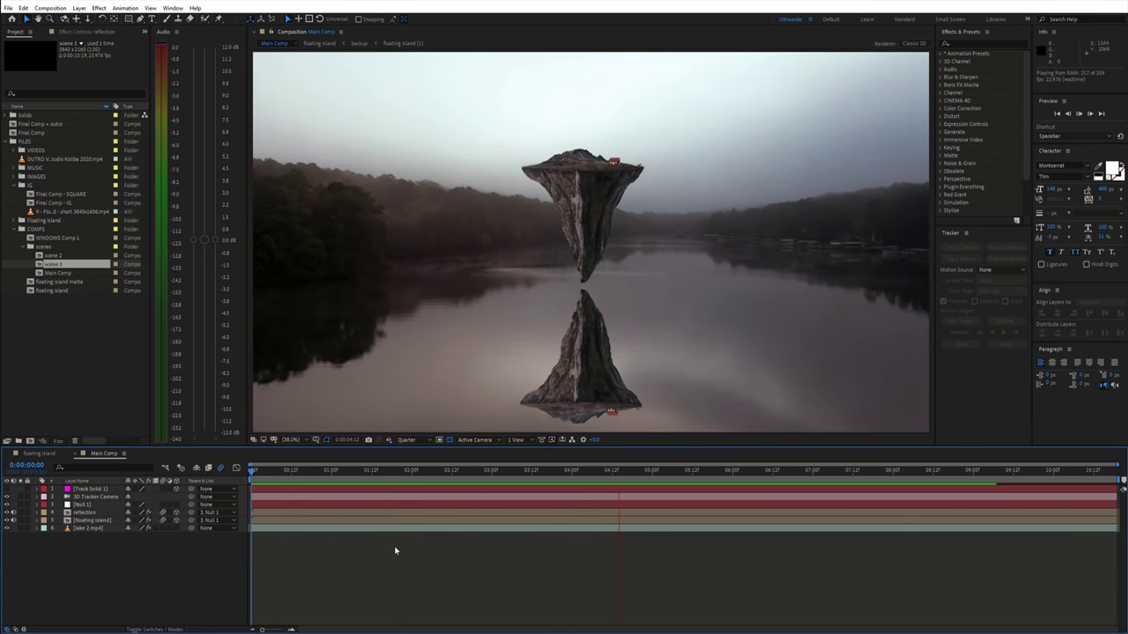
- Duplicate lake 2.mp4 into fourth place, rename it 'water reflections', and apply Extract
click(86, 528)
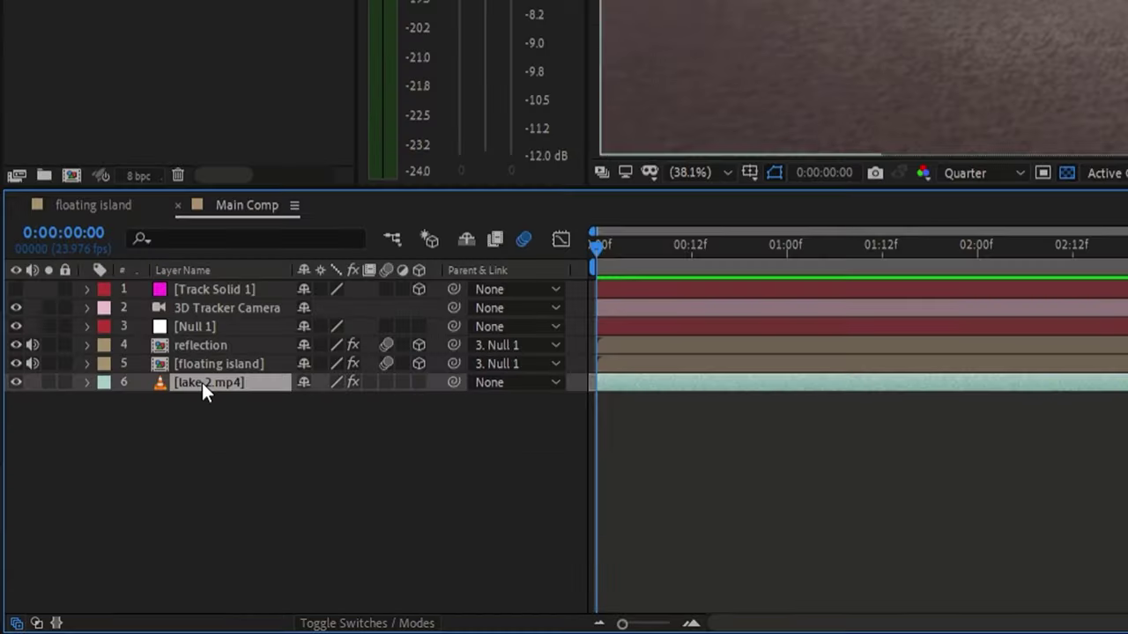
key(ctrl+d)
drag(211, 387, 213, 344)
key(Return)
text(water reflections)
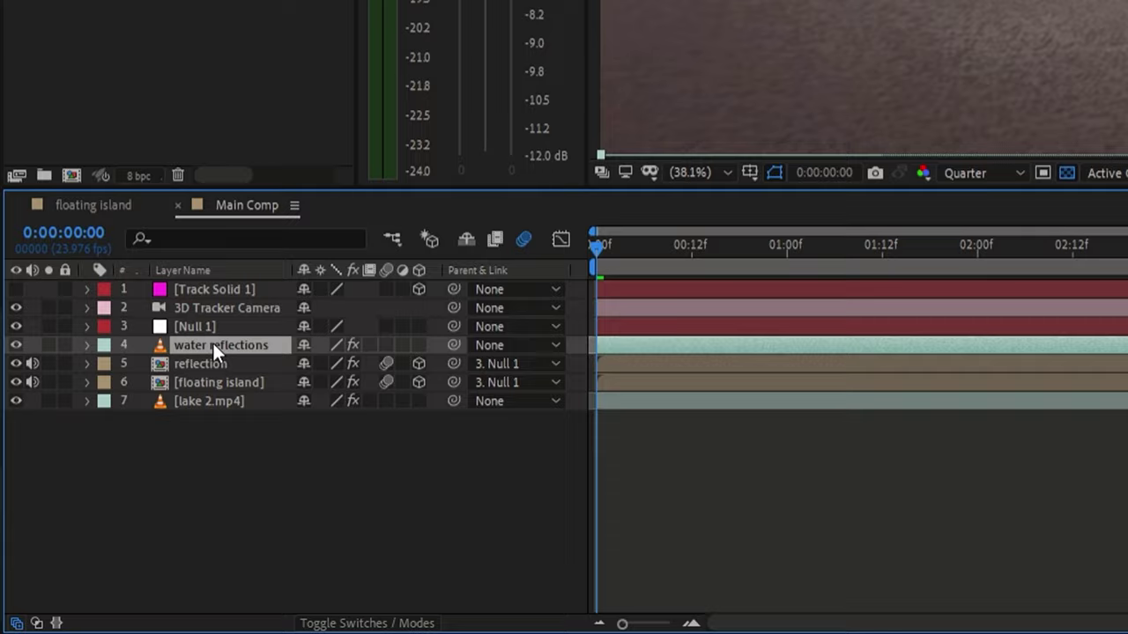
key(ctrl+space)
text(extract)
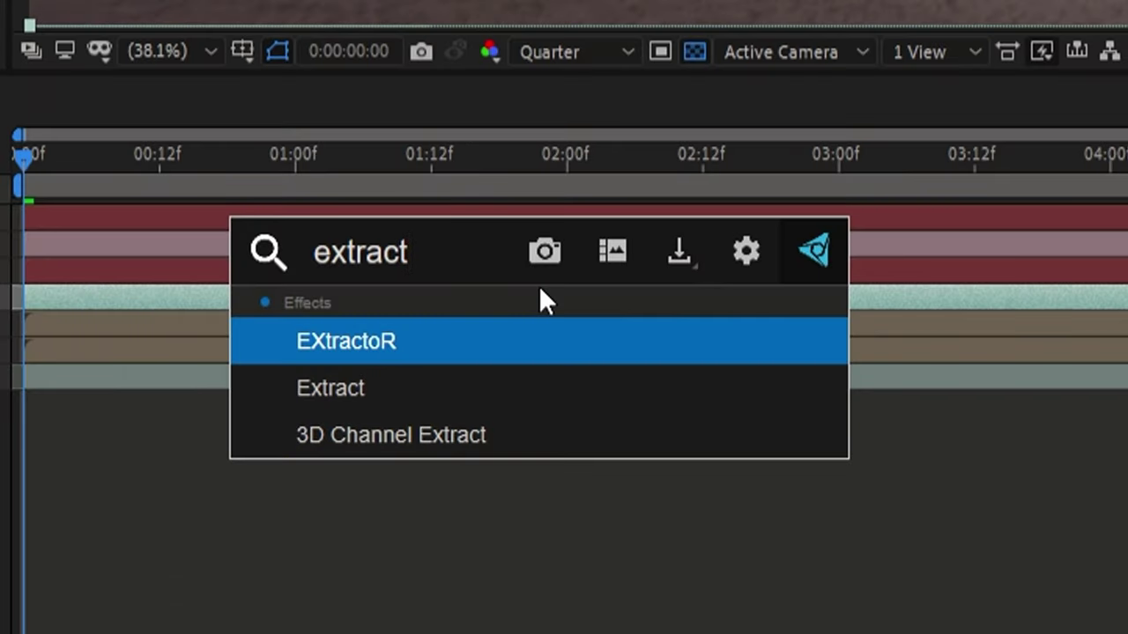
key(Down)
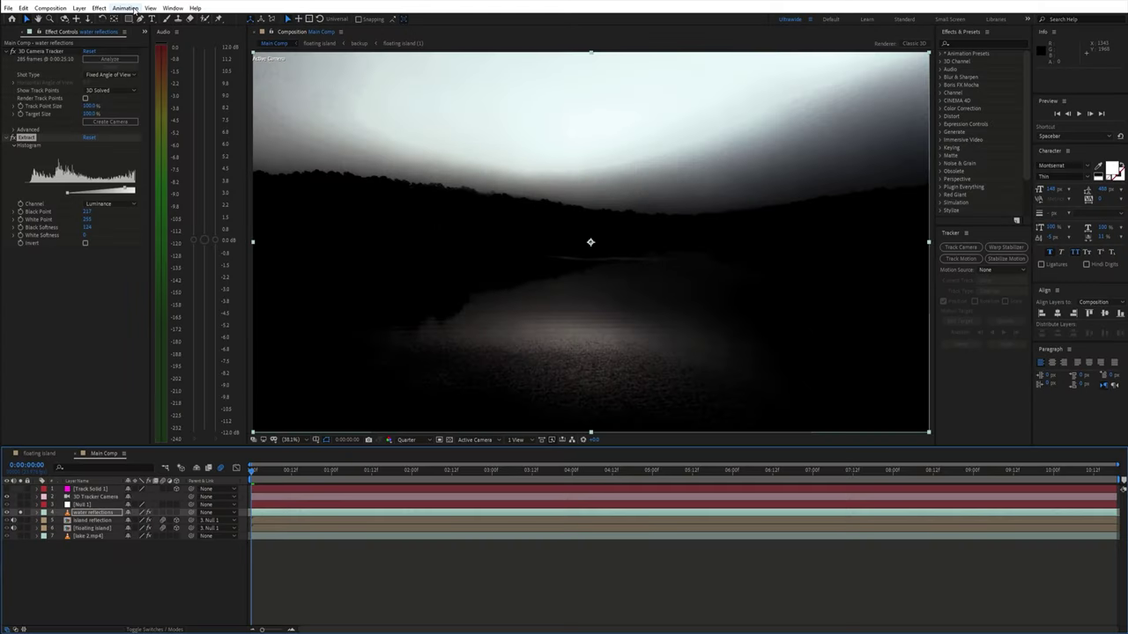
- Draw a feathered mask around the lake area on water reflections and preview the comp
click(139, 17)
key(comma)
key(comma)
key(comma)
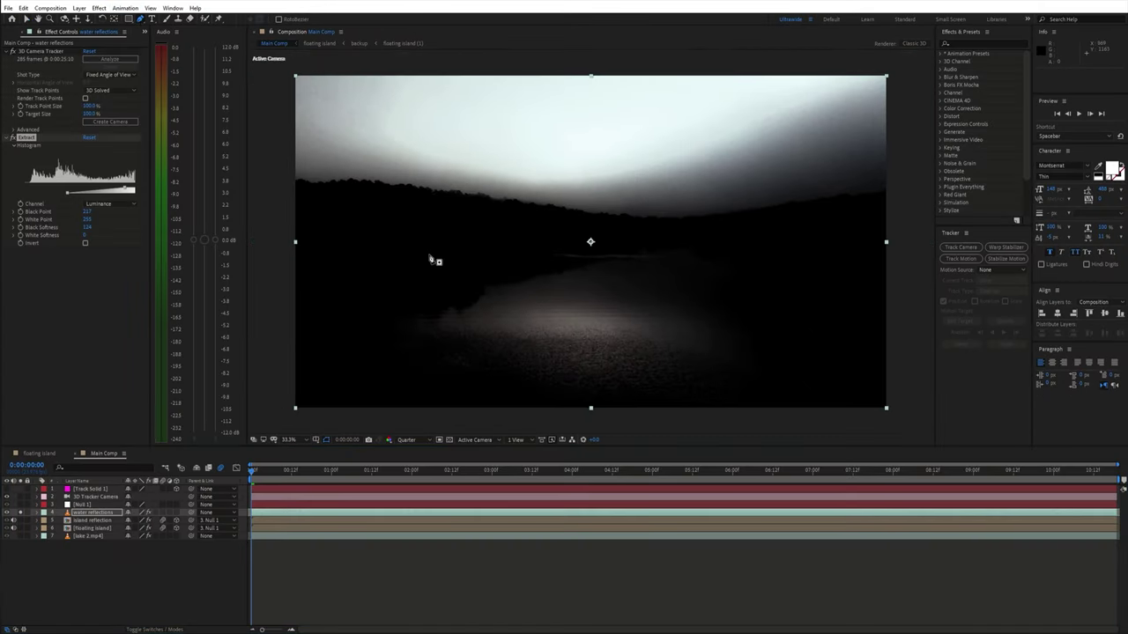
click(418, 239)
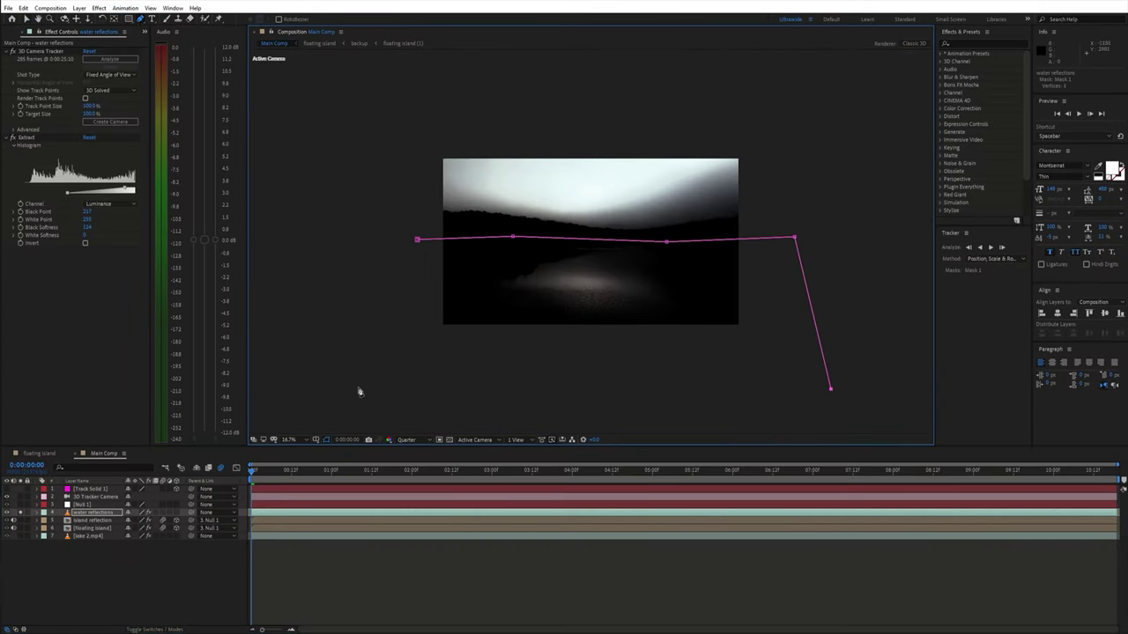
click(418, 240)
key(m)
key(m)
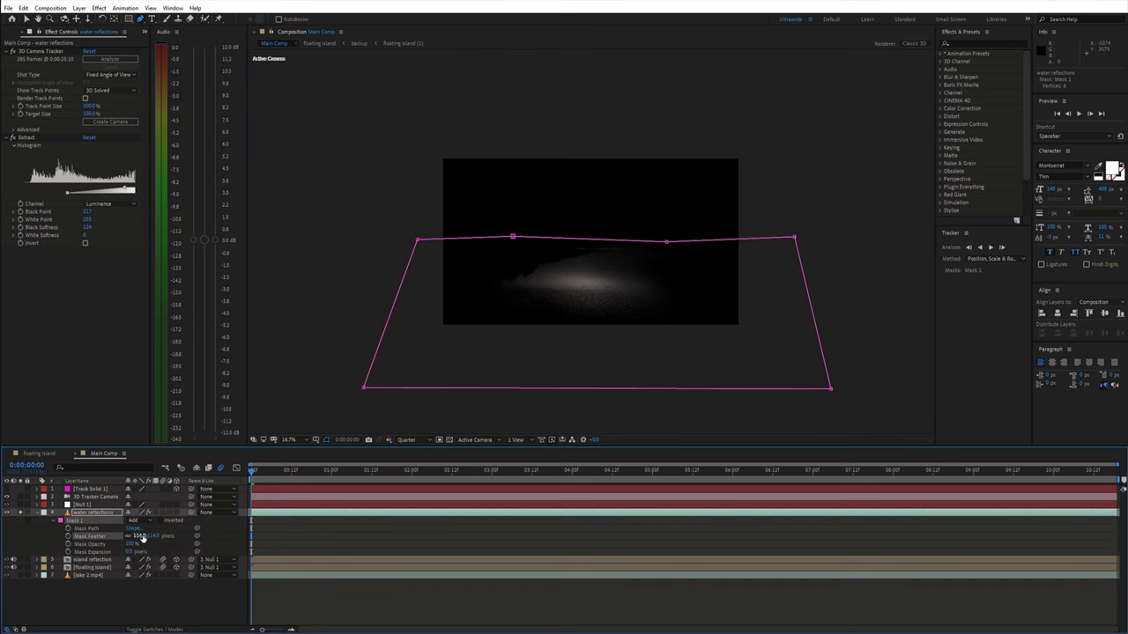
key(period)
key(period)
key(period)
key(space)
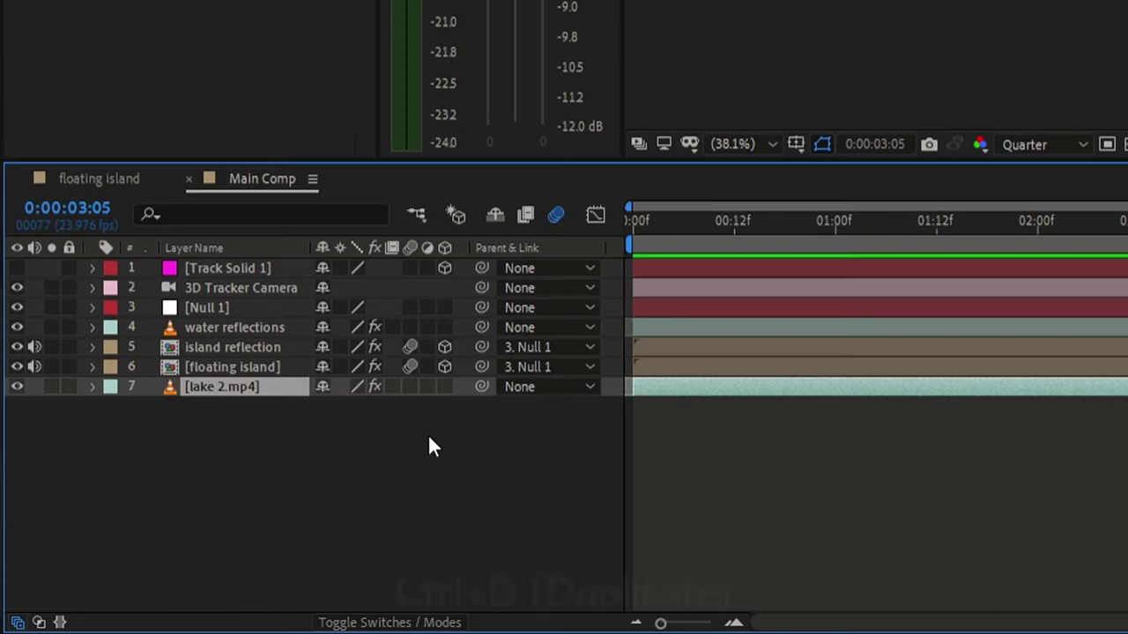
- Duplicate lake 2.mp4 as 'displacement map' and apply Tint to make it black-and-white
click(84, 536)
key(ctrl+d)
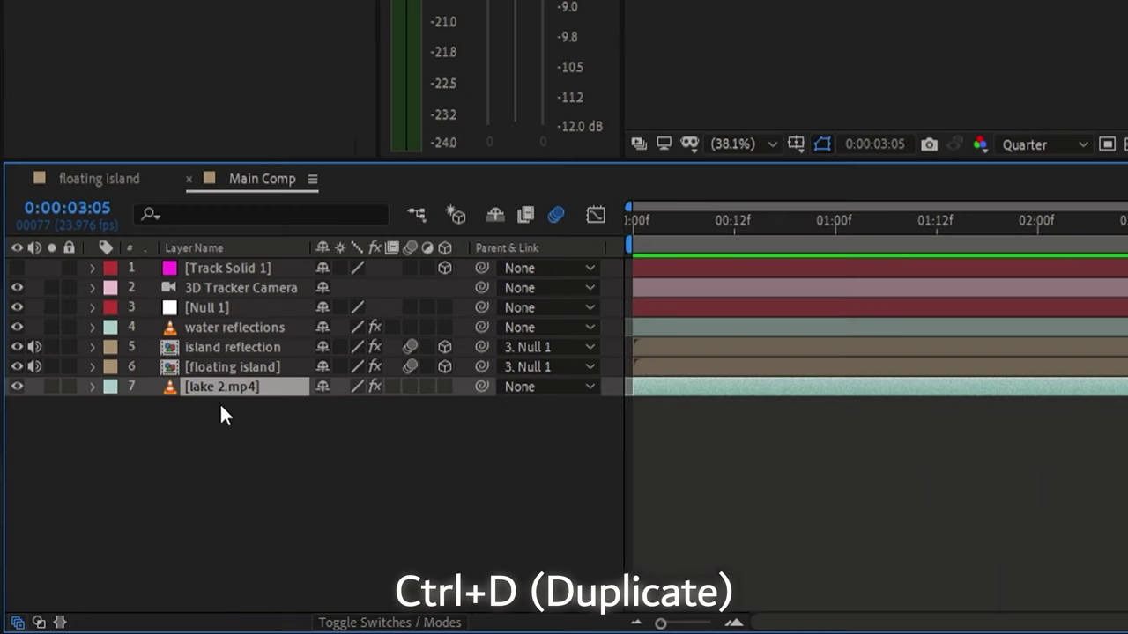
key(ctrl+d)
key(Return)
text(displ)
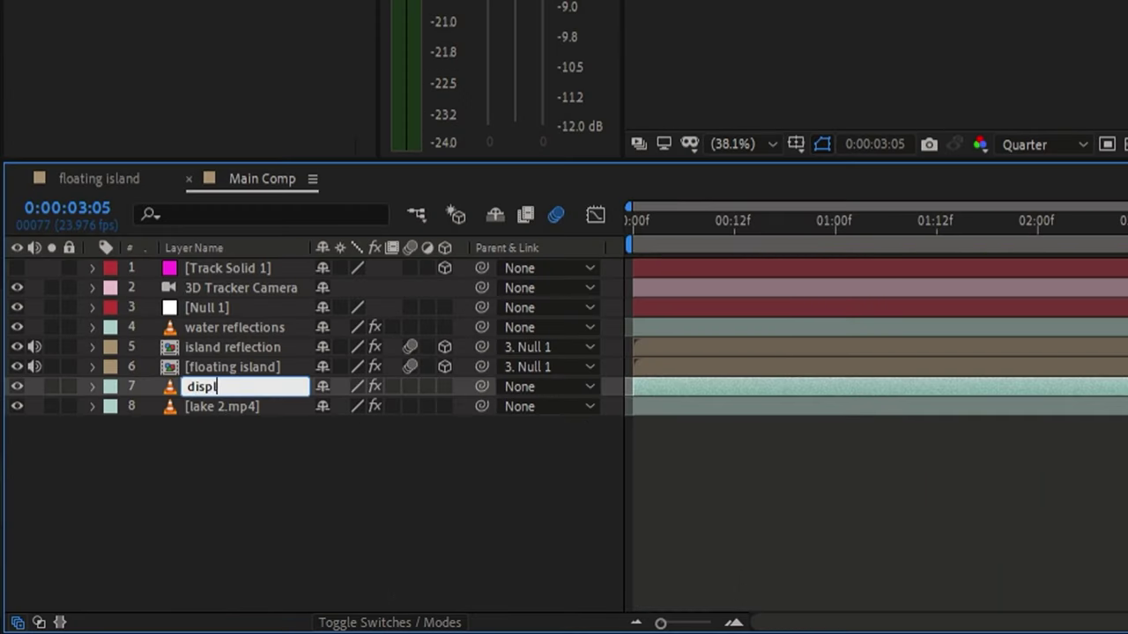
text(acement map)
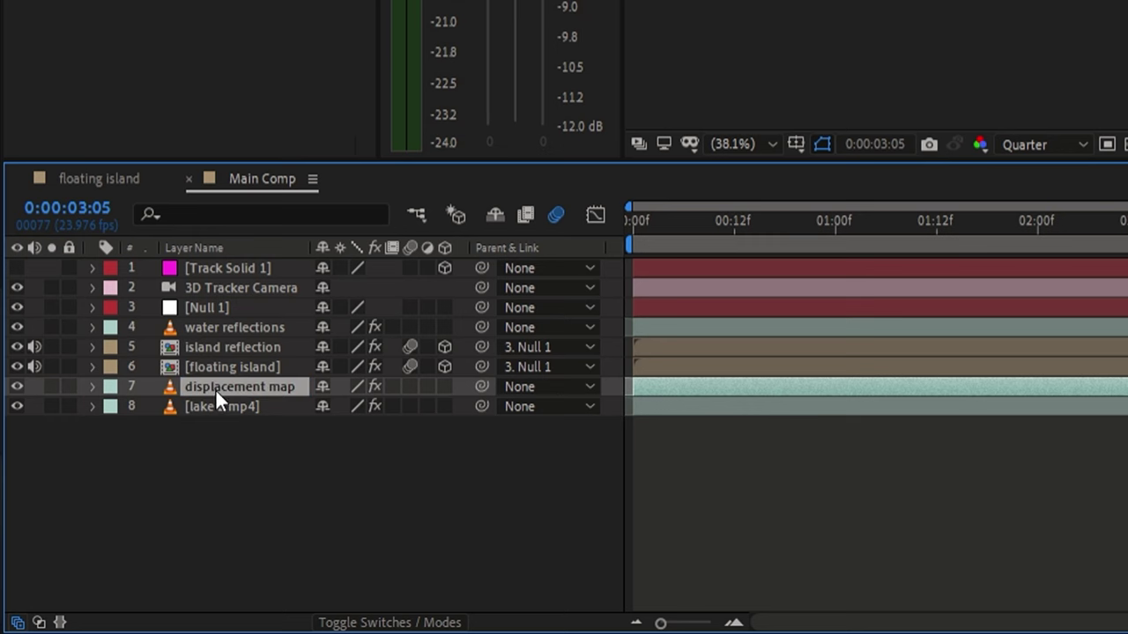
key(Return)
key(ctrl+space)
text(tint)
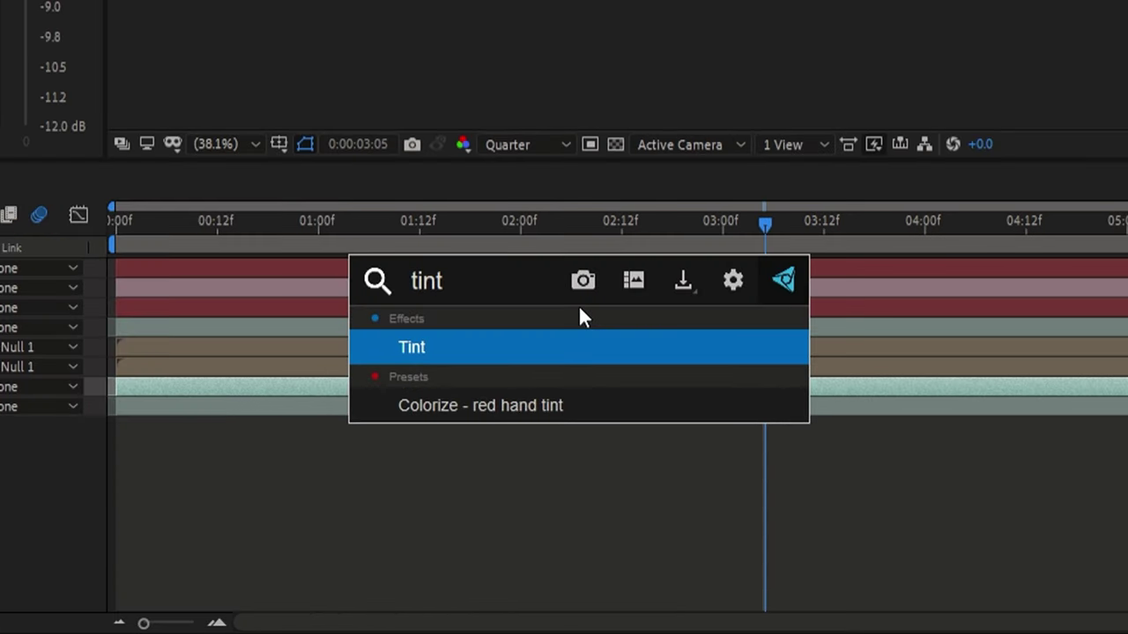
key(Return)
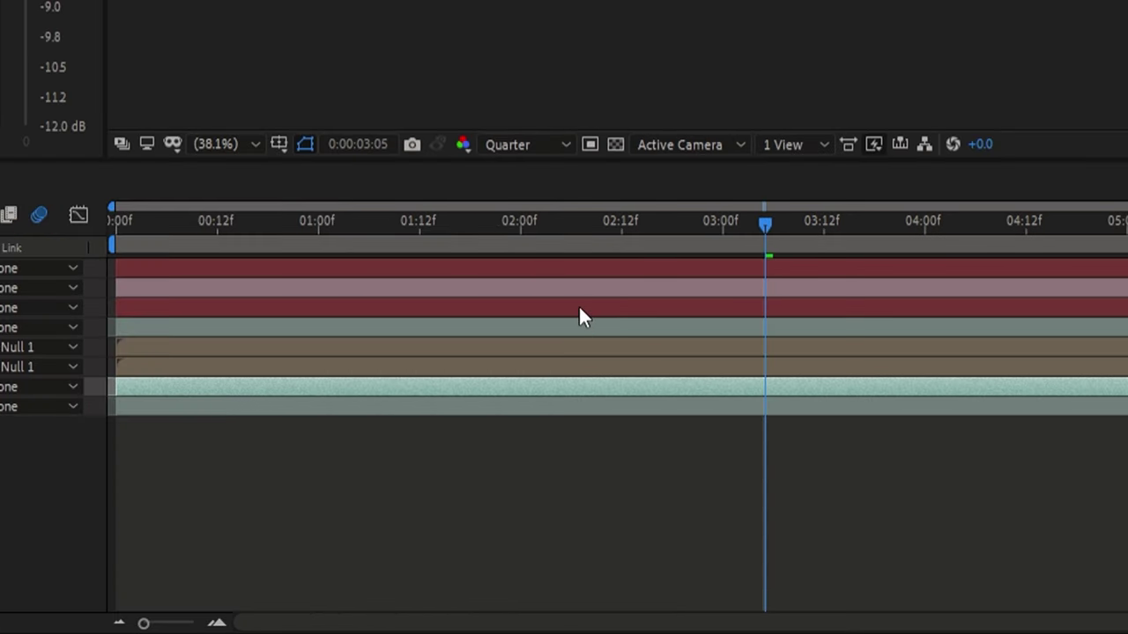
- Add Levels to the displacement map with Input Black about 79 and adjusted Gamma, then toggle its visibility
key(ctrl+space)
text(levels)
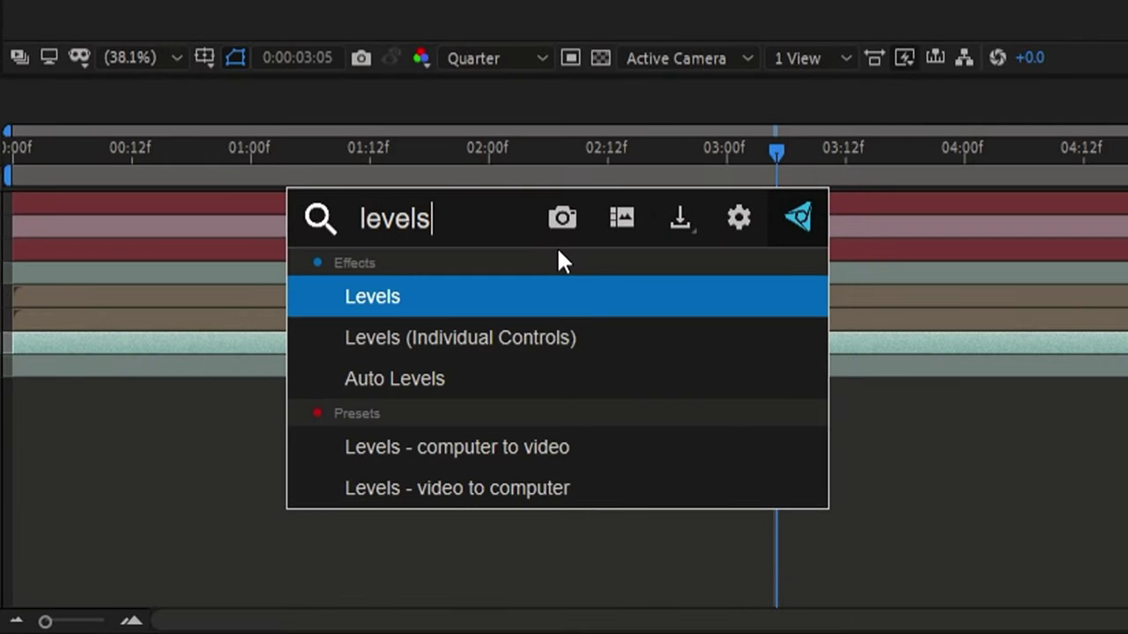
key(Return)
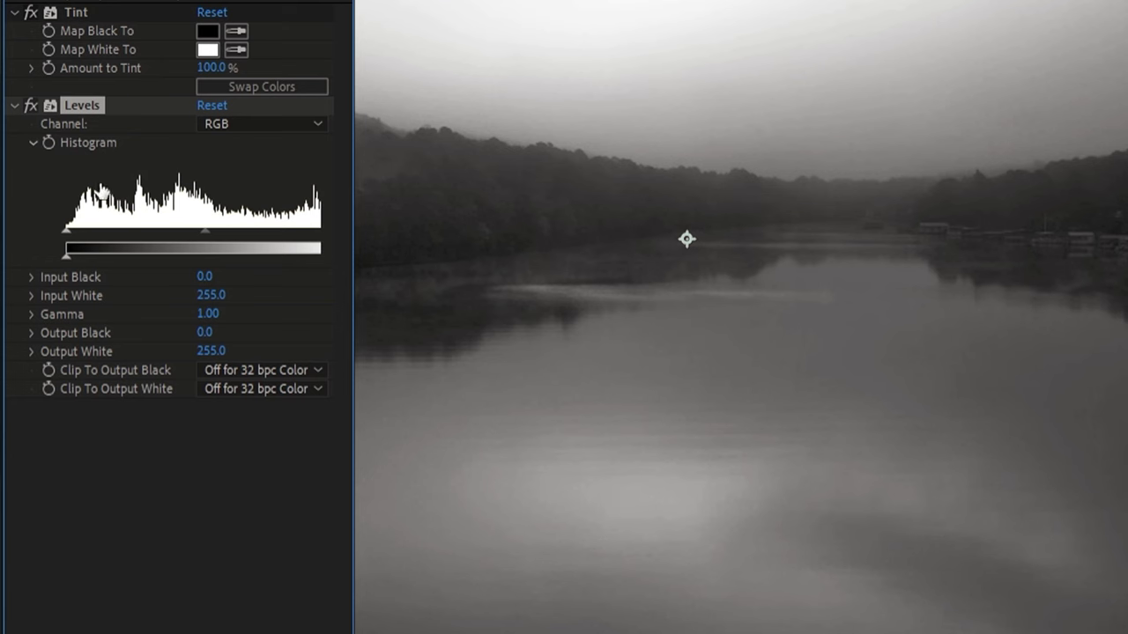
drag(66, 231, 129, 241)
mouse_move(225, 233)
mouse_down()
mouse_move(254, 235)
mouse_move(224, 235)
mouse_up()
drag(126, 230, 151, 233)
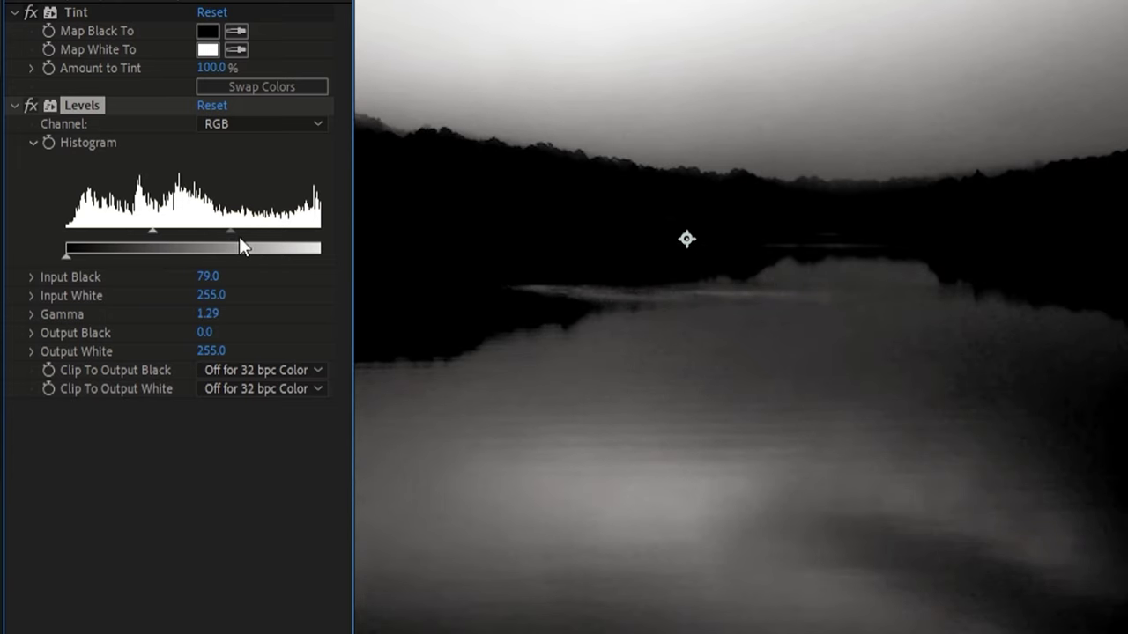
drag(235, 232, 232, 230)
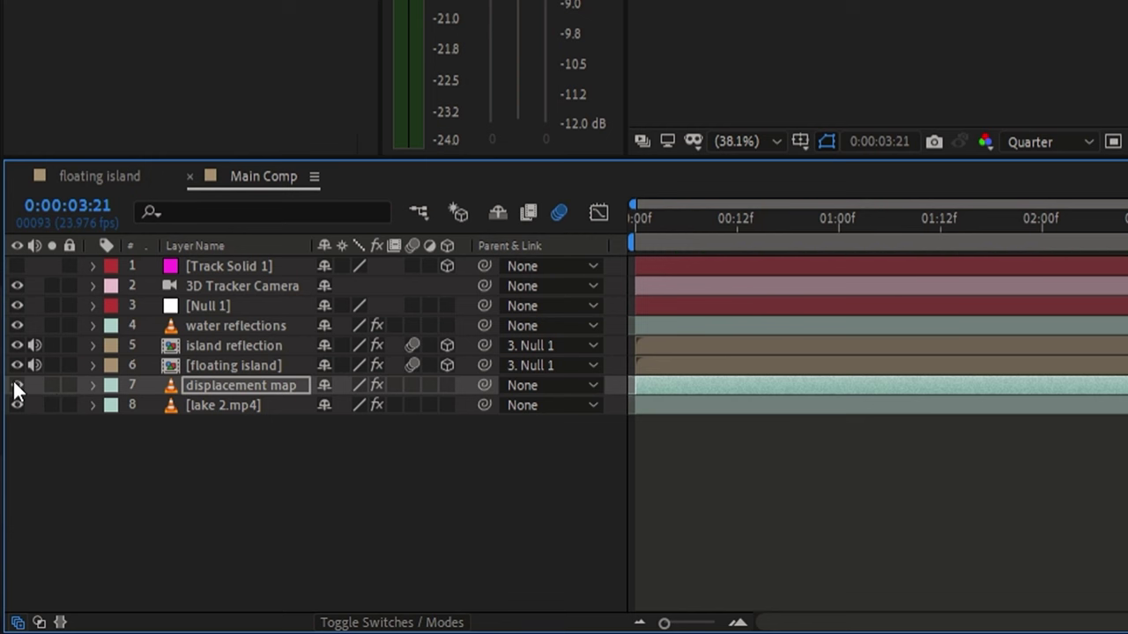
click(15, 385)
- Hide the displacement map and duplicate the 3D Tracker Camera and Null 1 below water reflections
click(15, 385)
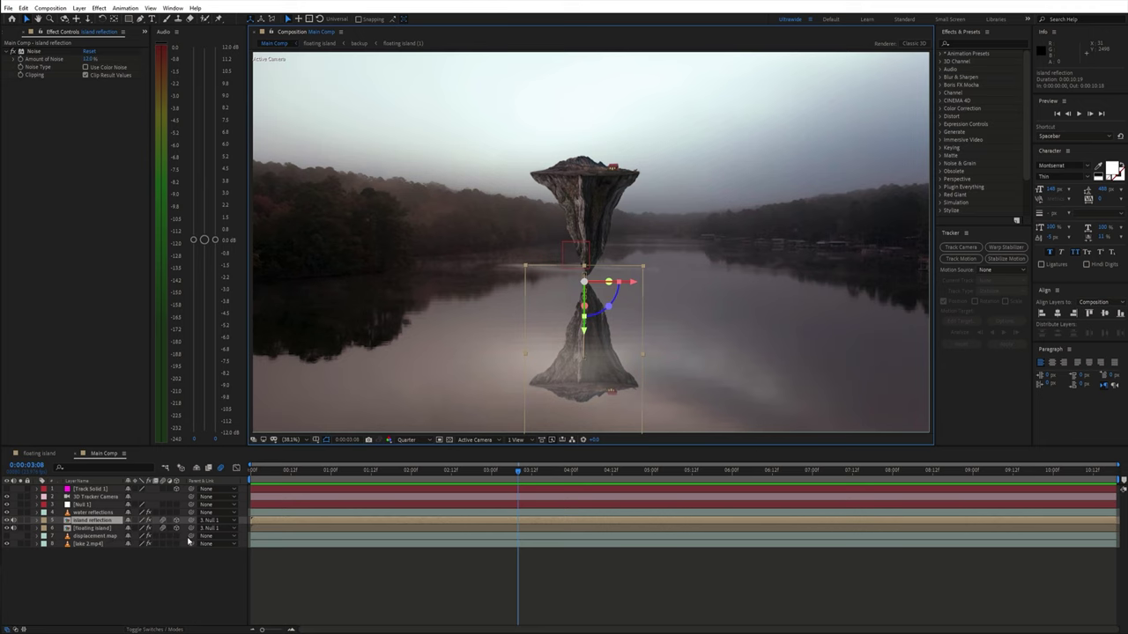
key(comma)
key(comma)
key(comma)
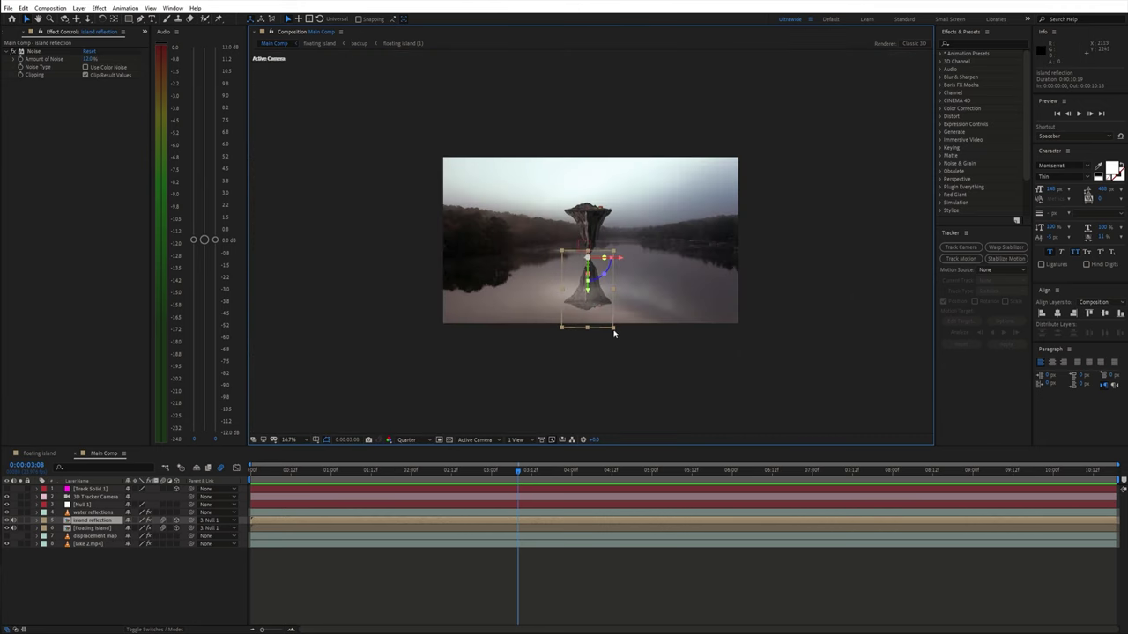
click(94, 496)
shift+click(94, 505)
key(ctrl+d)
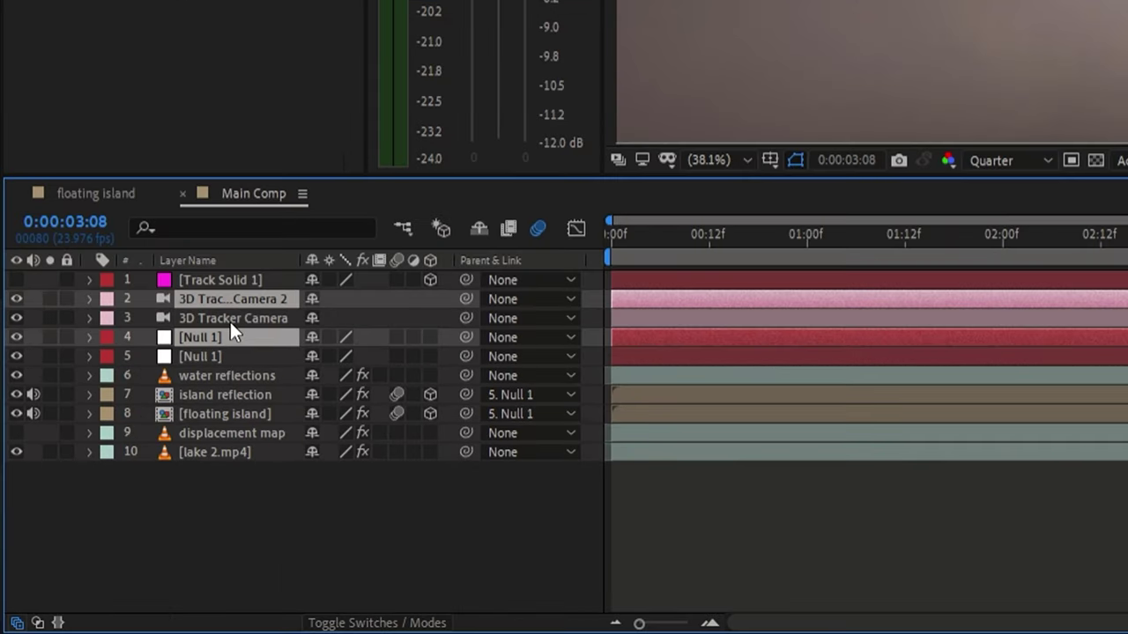
drag(93, 512, 91, 531)
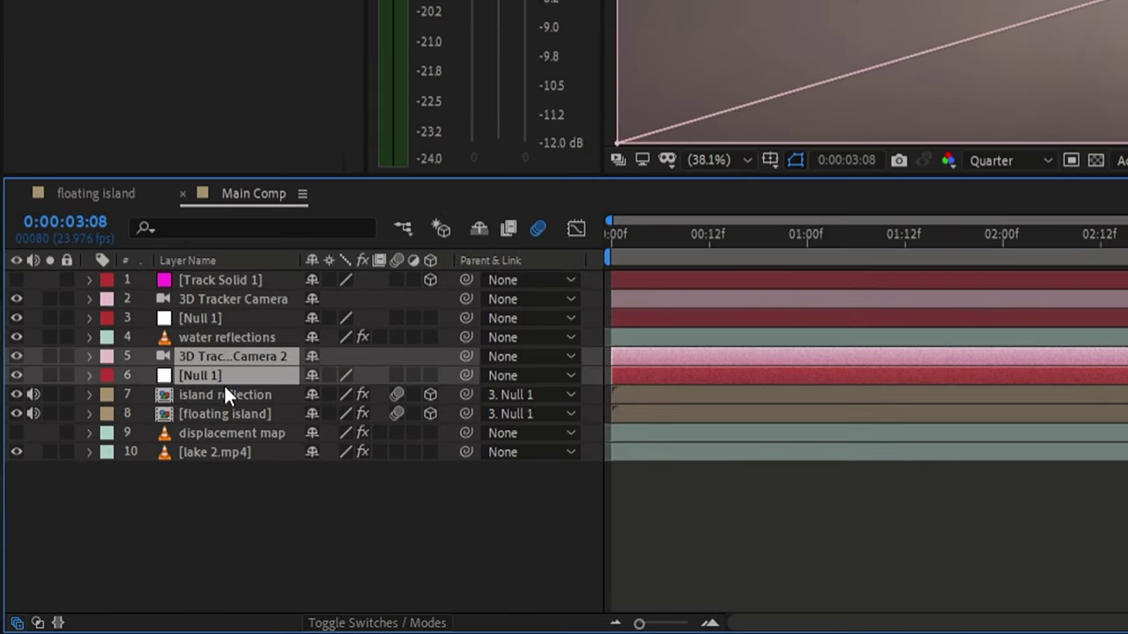
- Pre-compose the camera and null copies with the reflection layer as 'island reflection'
ctrl+click(225, 392)
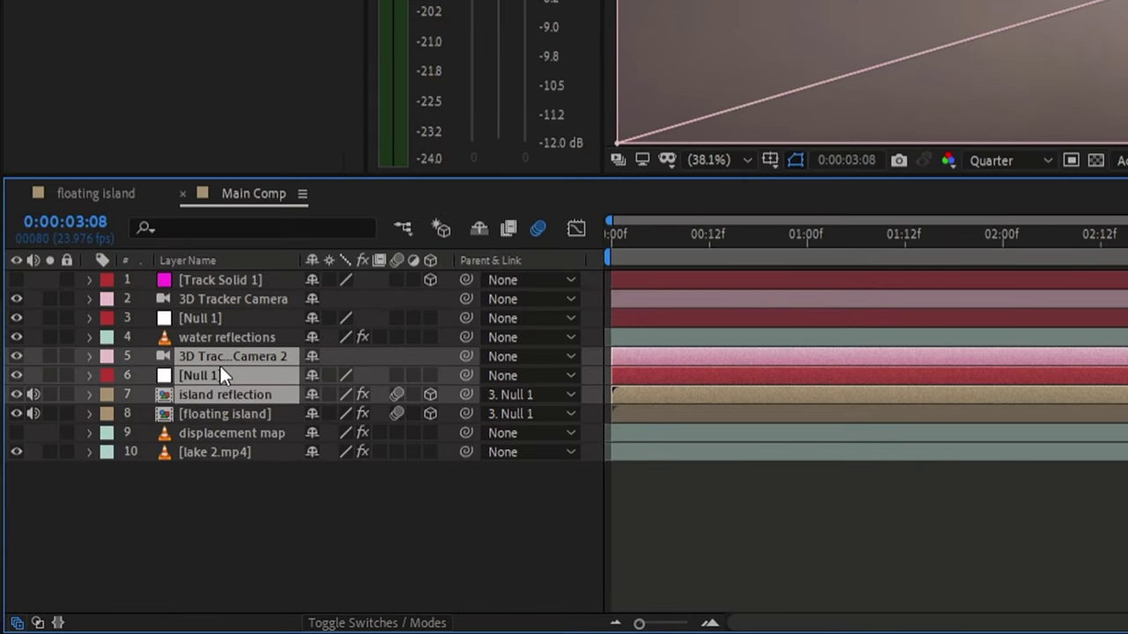
right_click(219, 366)
click(304, 240)
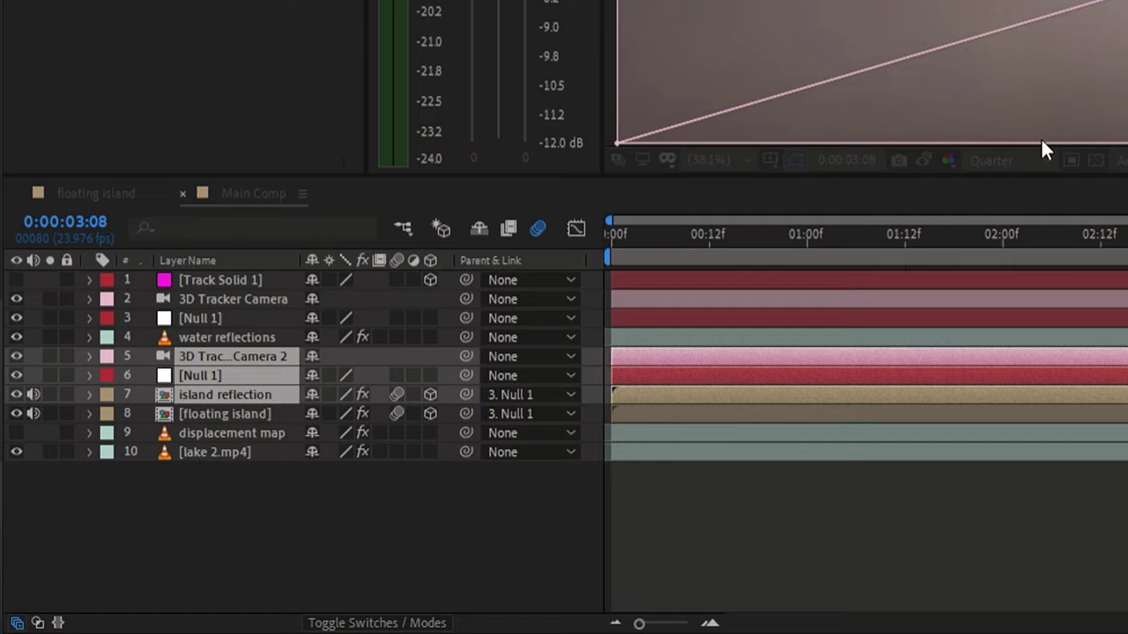
text(island reflection)
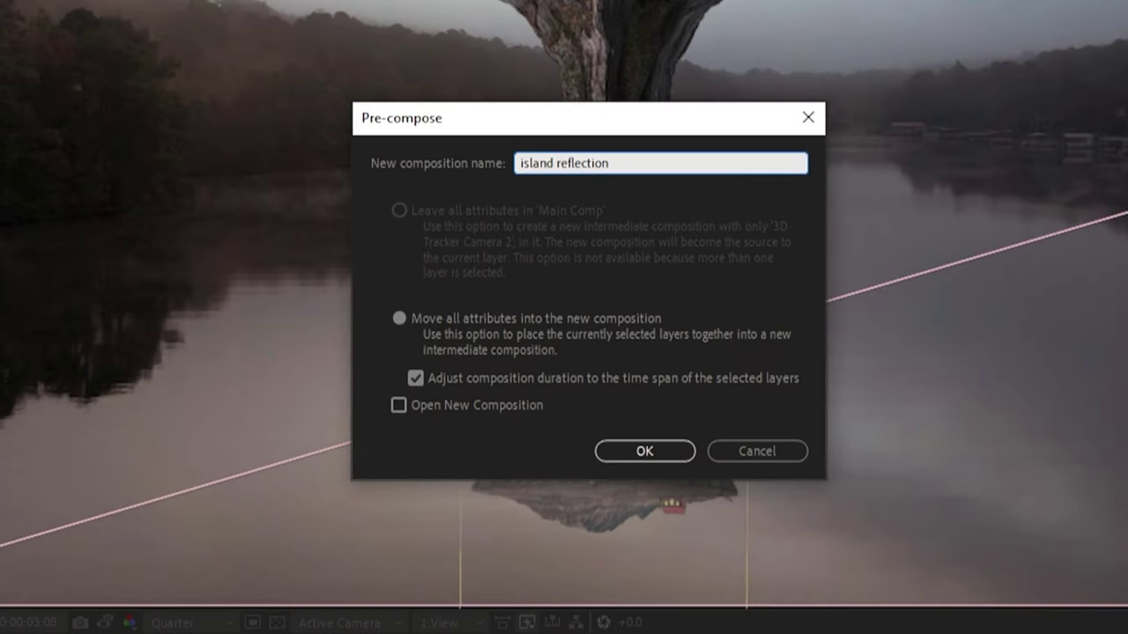
key(Return)
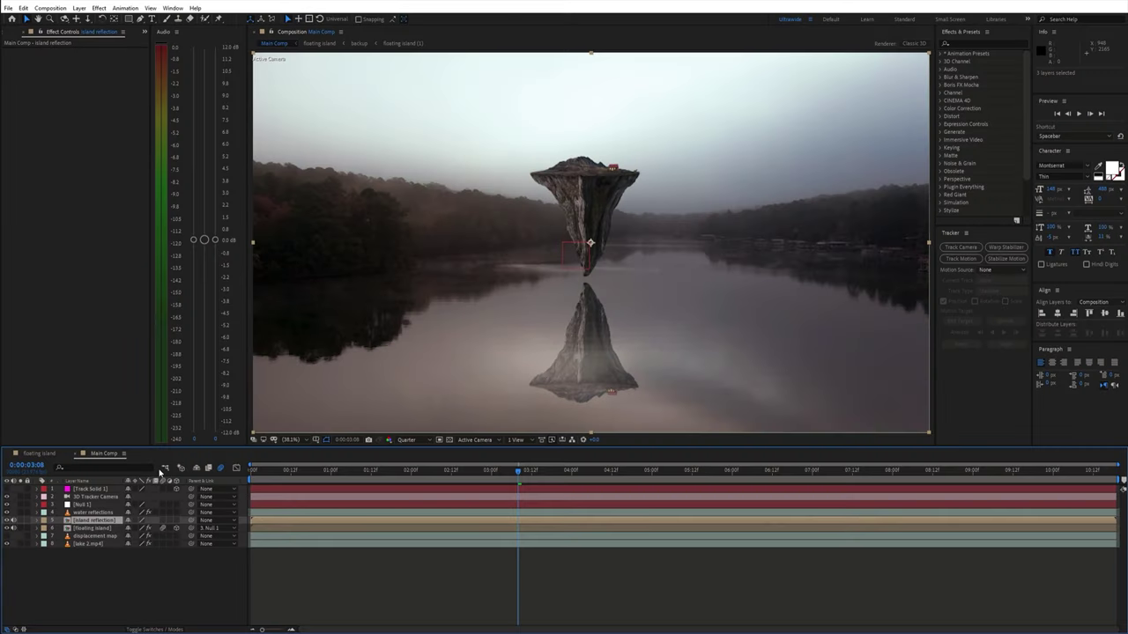
drag(468, 473, 489, 479)
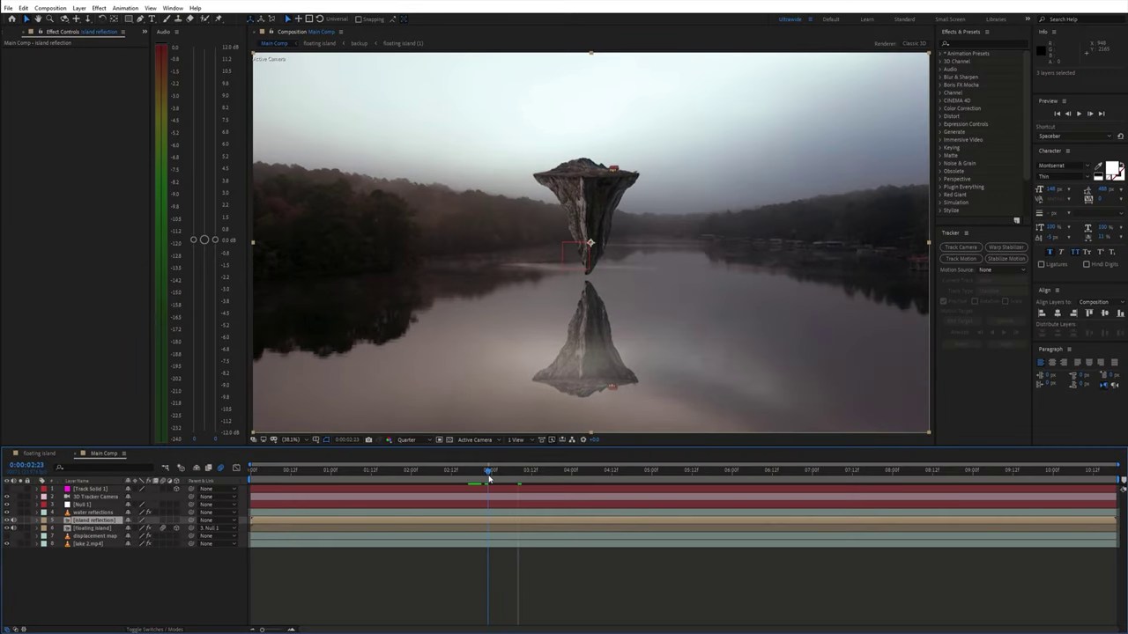
- Apply Displacement Map to island reflection using the displacement map layer (Effects & Masks) and luminance channels
key(ctrl+space)
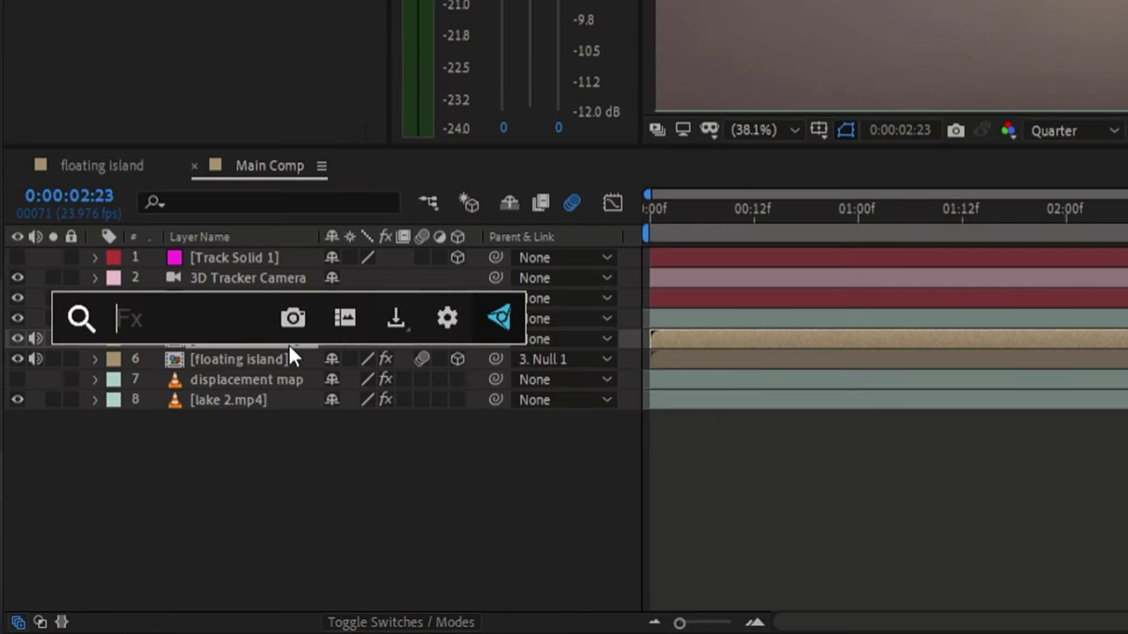
text(displa)
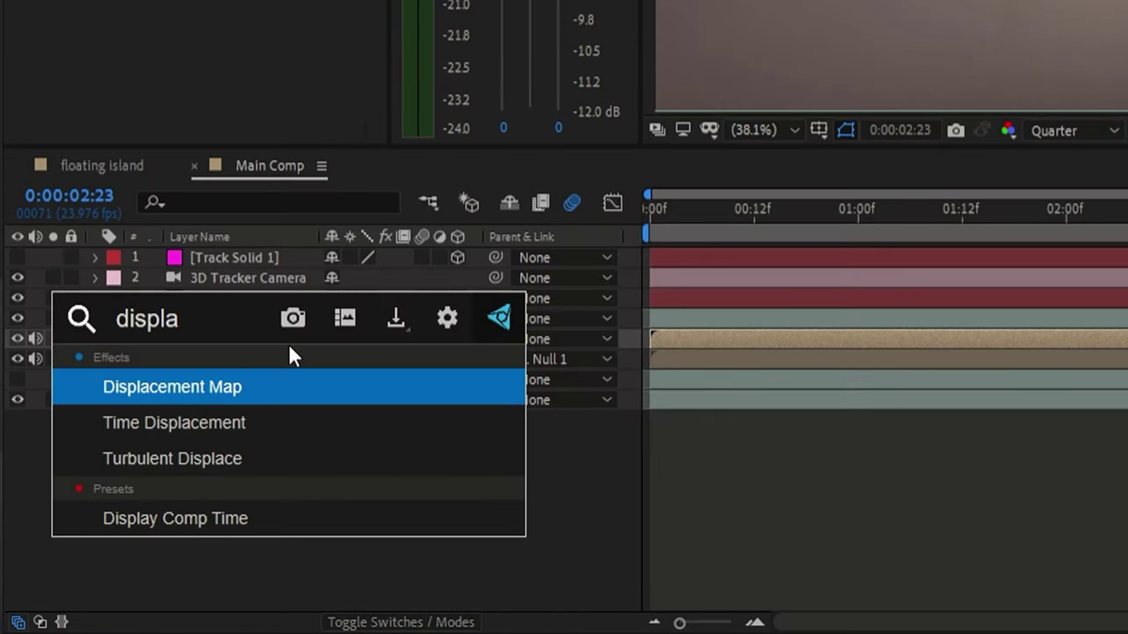
key(Return)
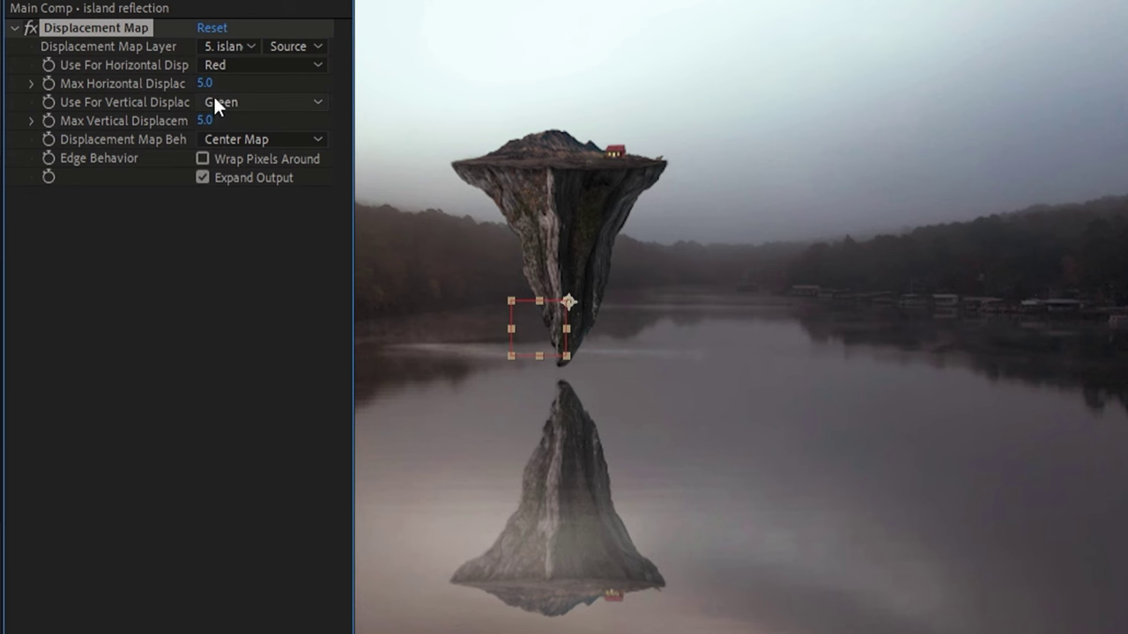
click(231, 46)
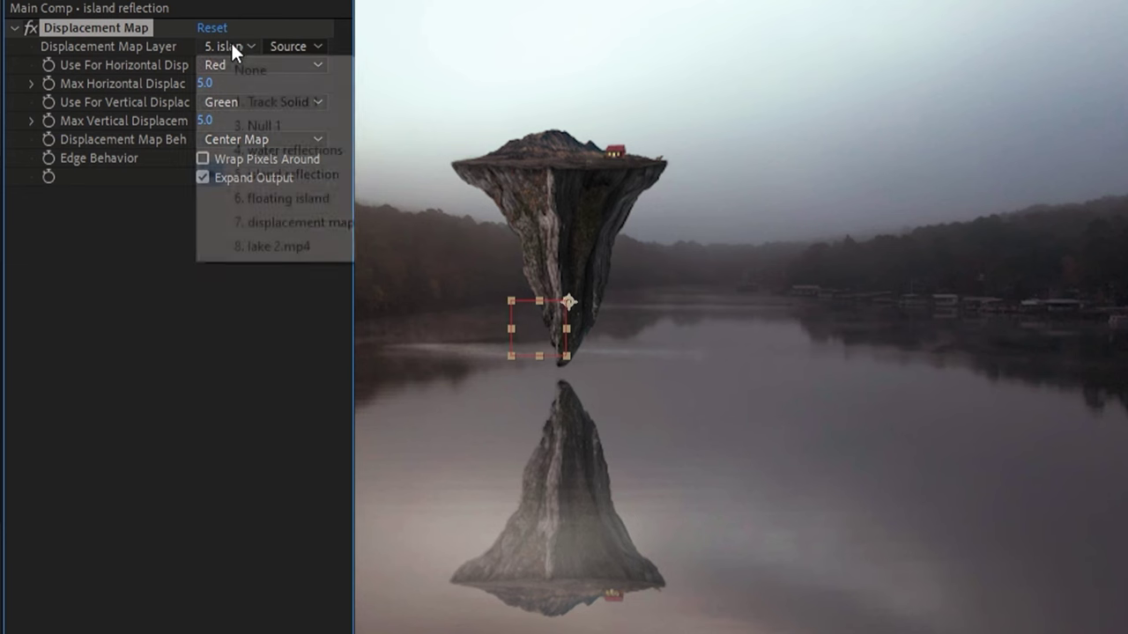
click(276, 220)
click(293, 45)
click(312, 116)
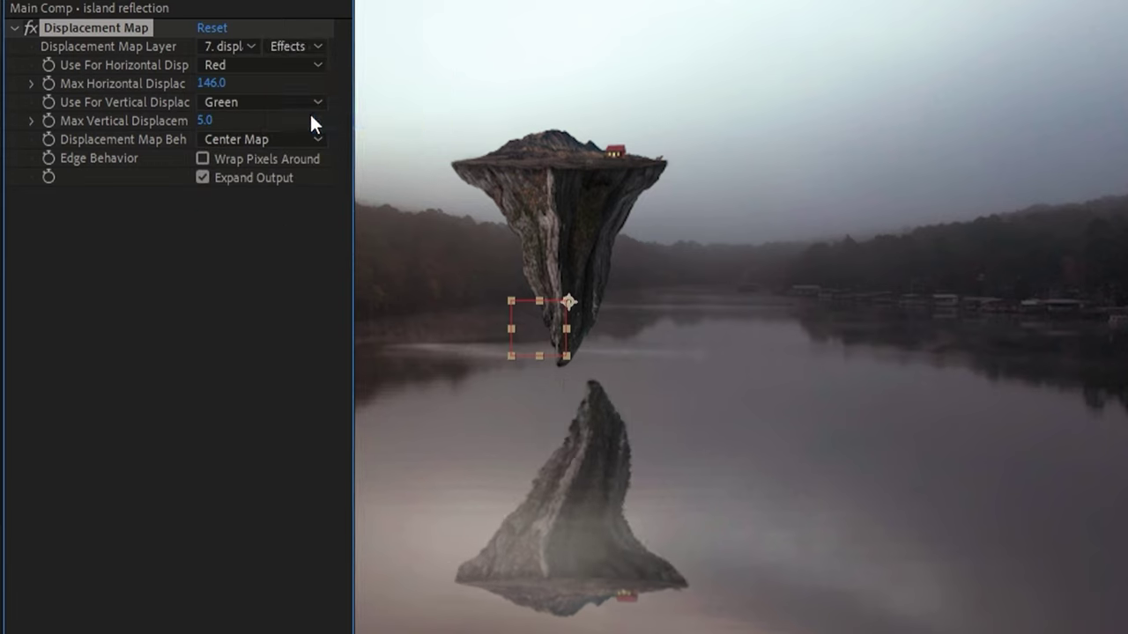
click(264, 65)
click(269, 184)
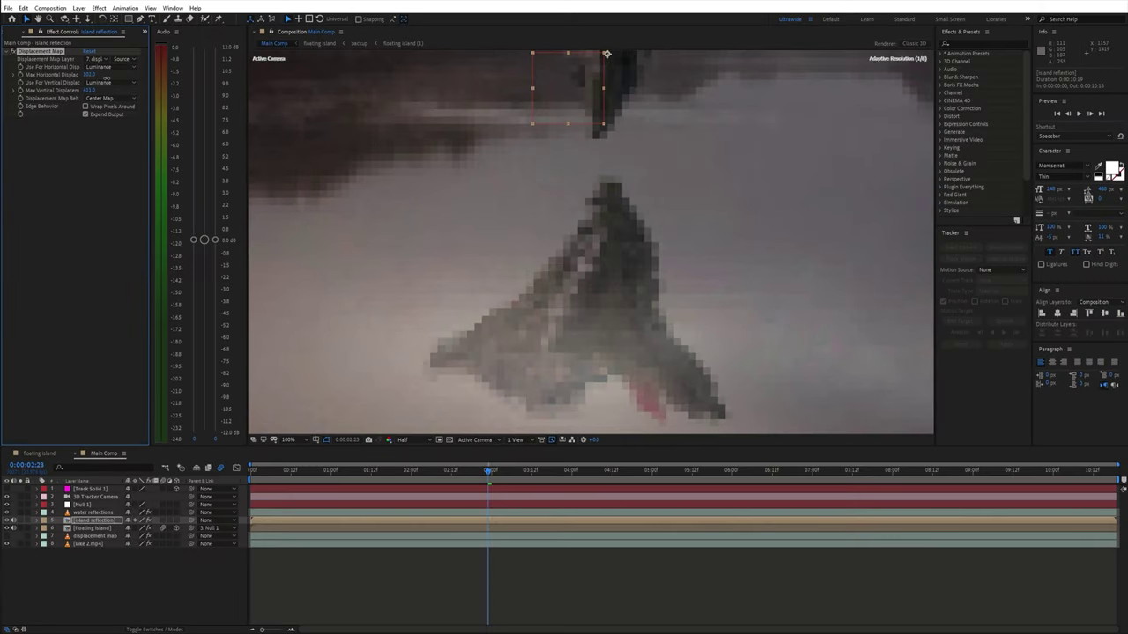
- Add a second Displacement Map driven by lake 2.mp4 and brighten the reflection with Curves
key(ctrl+d)
click(97, 129)
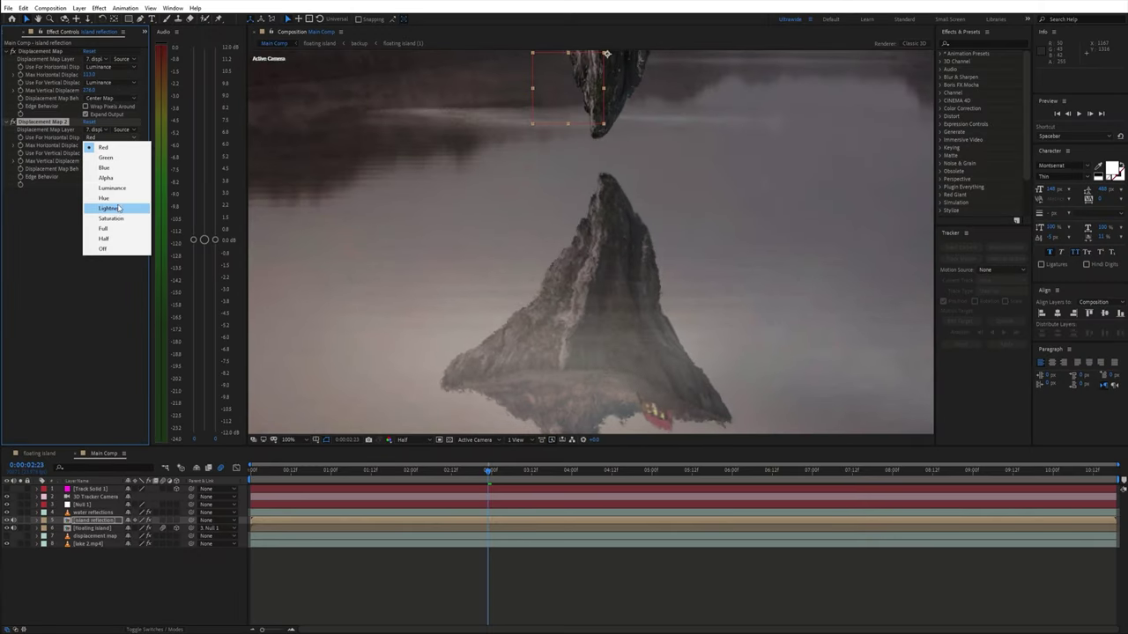
click(113, 213)
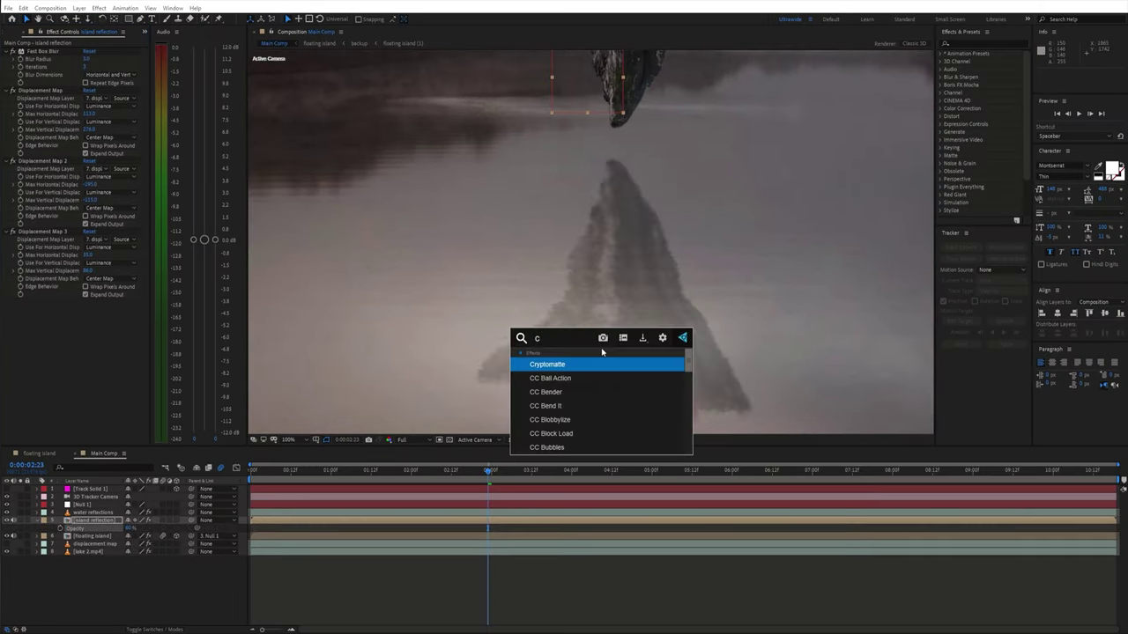
text(urves)
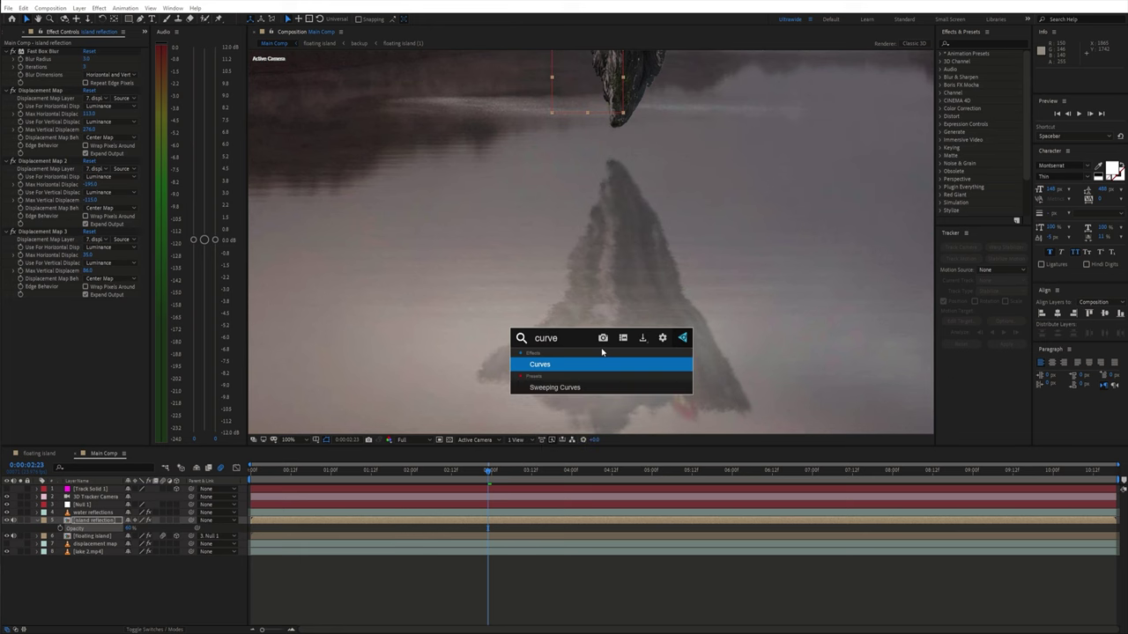
key(Return)
drag(61, 387, 58, 382)
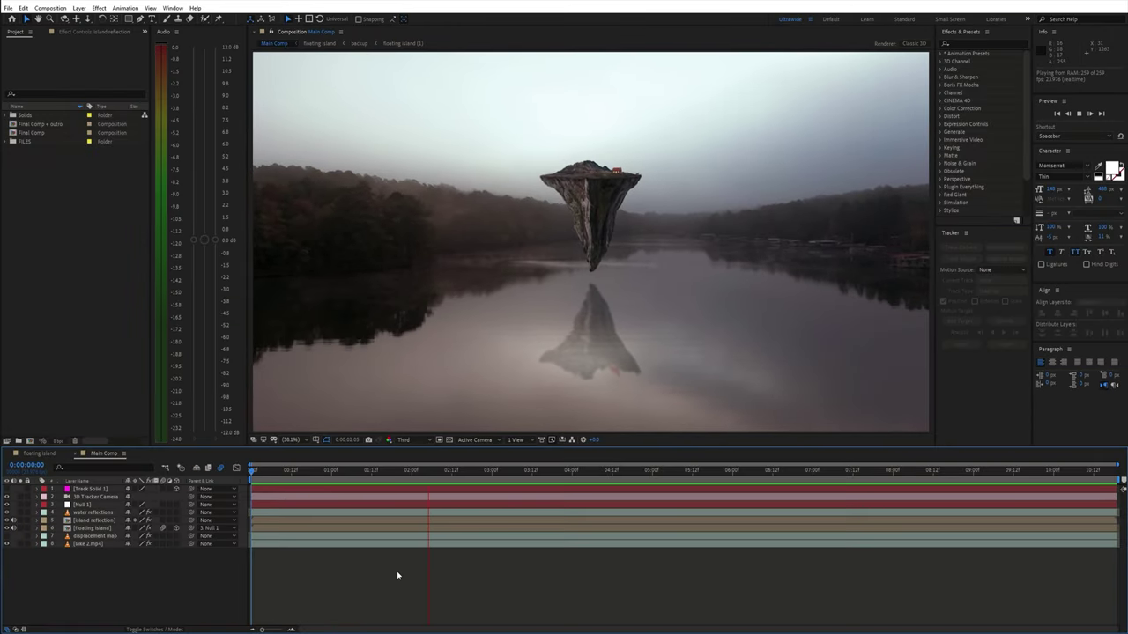
- Open the island reflection precomp and draw a Subtract rectangle mask over the island's bottom
click(111, 522)
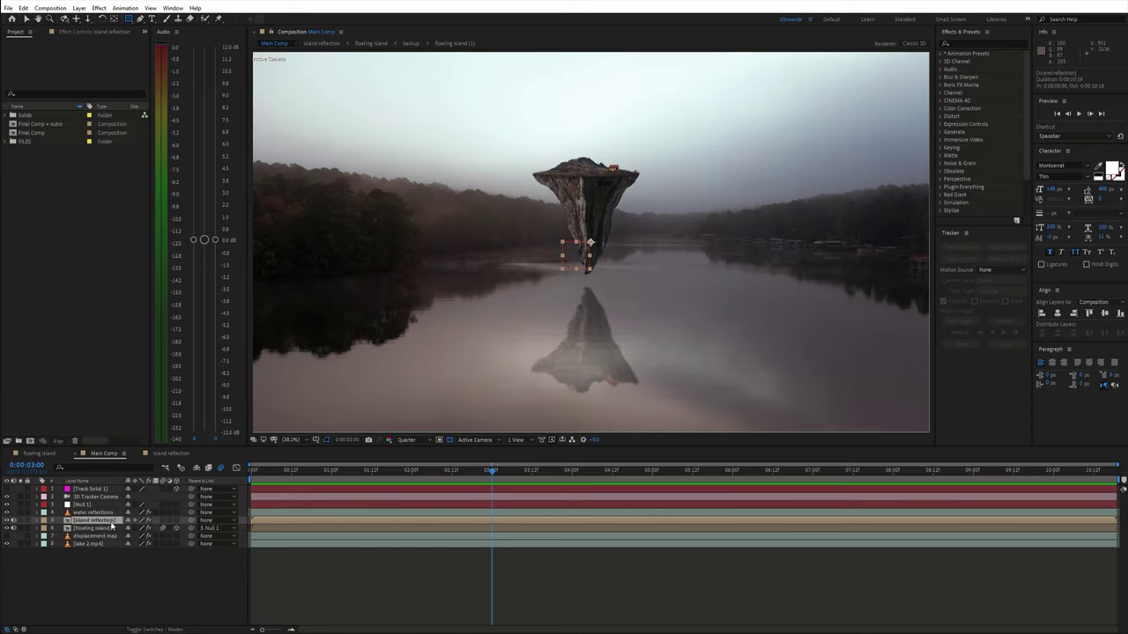
double_click(111, 523)
drag(434, 369, 732, 427)
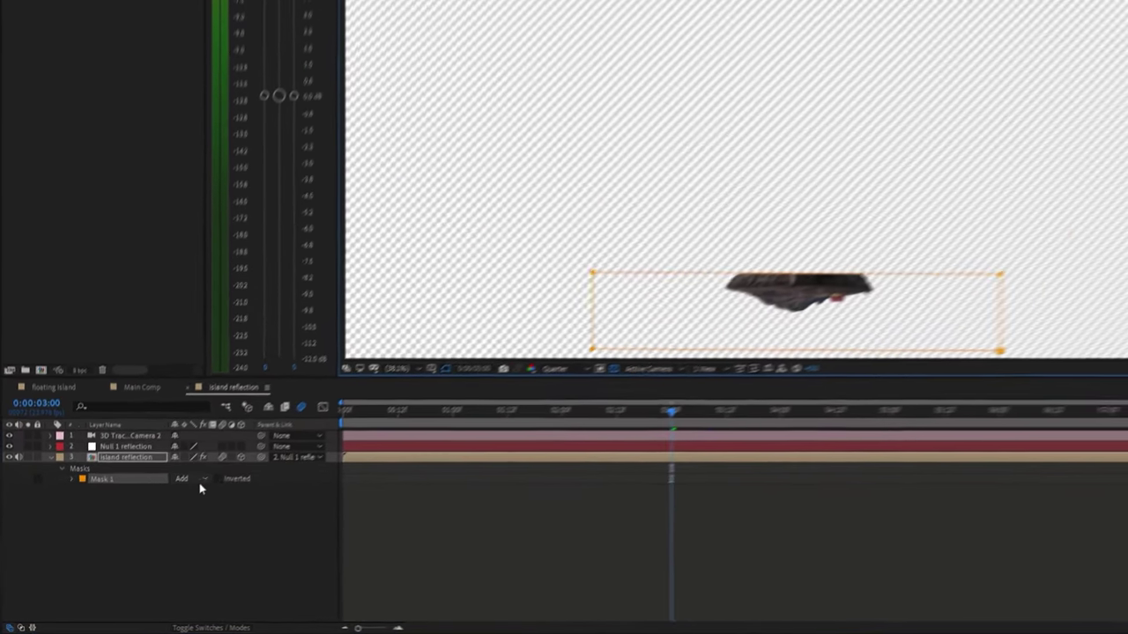
click(201, 480)
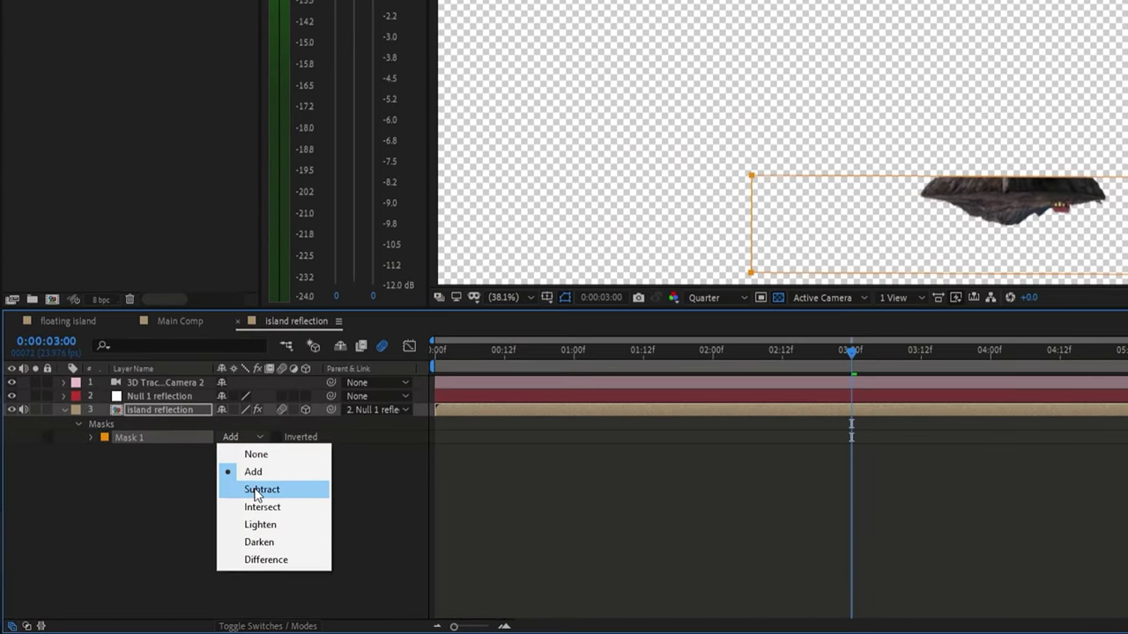
click(206, 518)
- Feather the mask to 2853 pixels, then return to Main Comp and preview the result
click(90, 438)
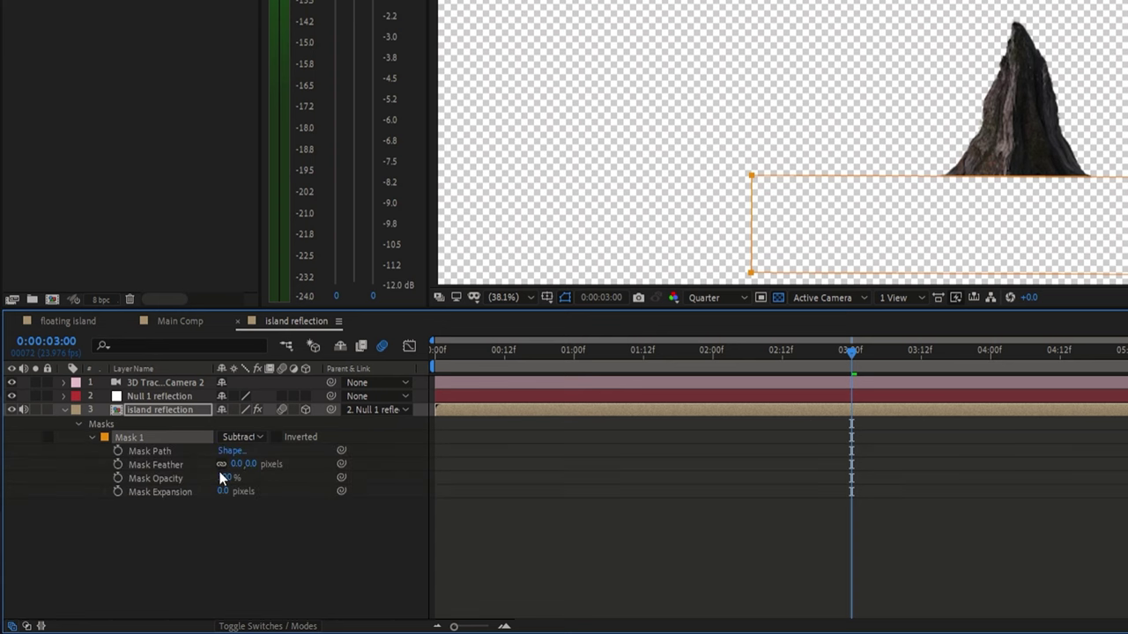
drag(239, 464, 969, 461)
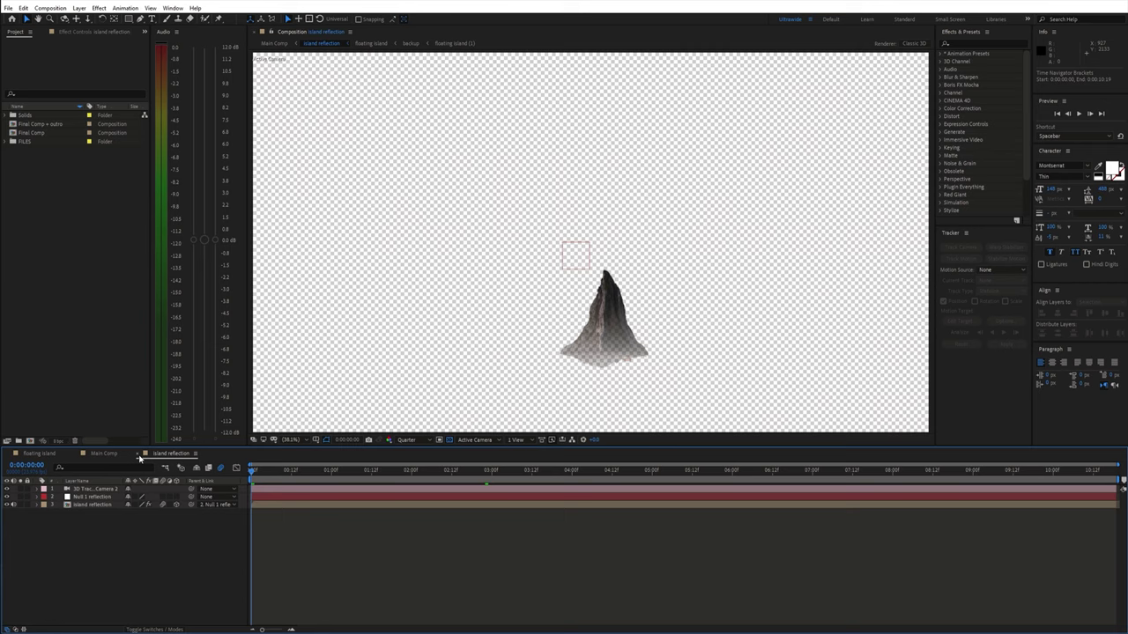
click(138, 454)
key(space)
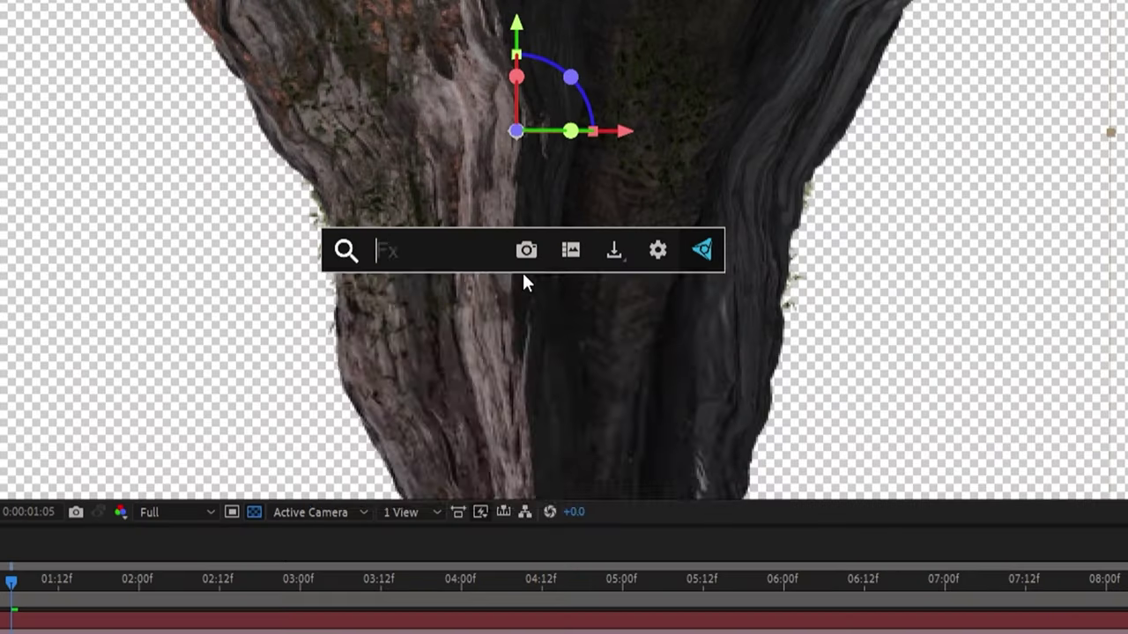
- Apply Noise to the floating island at 10% amount with color noise turned off
text(nose)
key(Return)
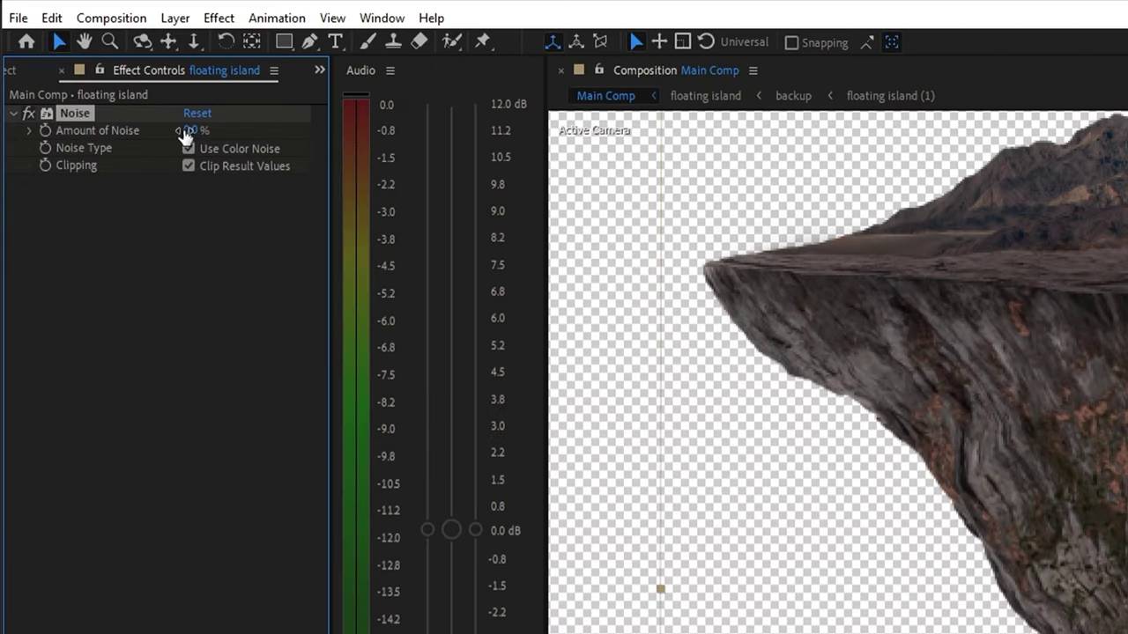
click(187, 131)
text(10)
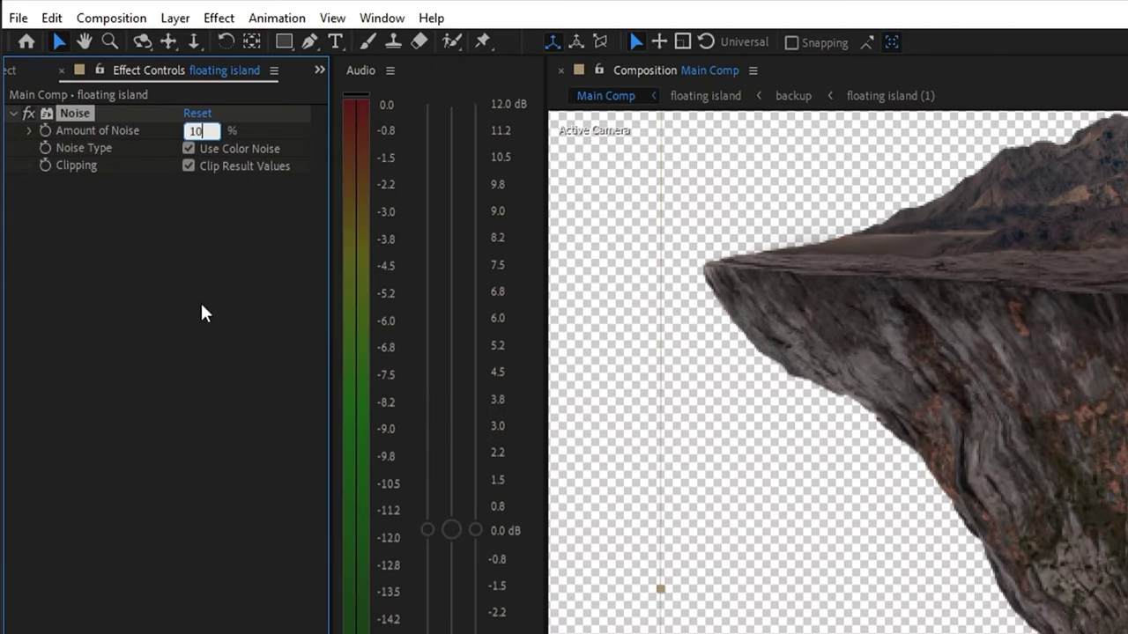
key(Return)
click(198, 145)
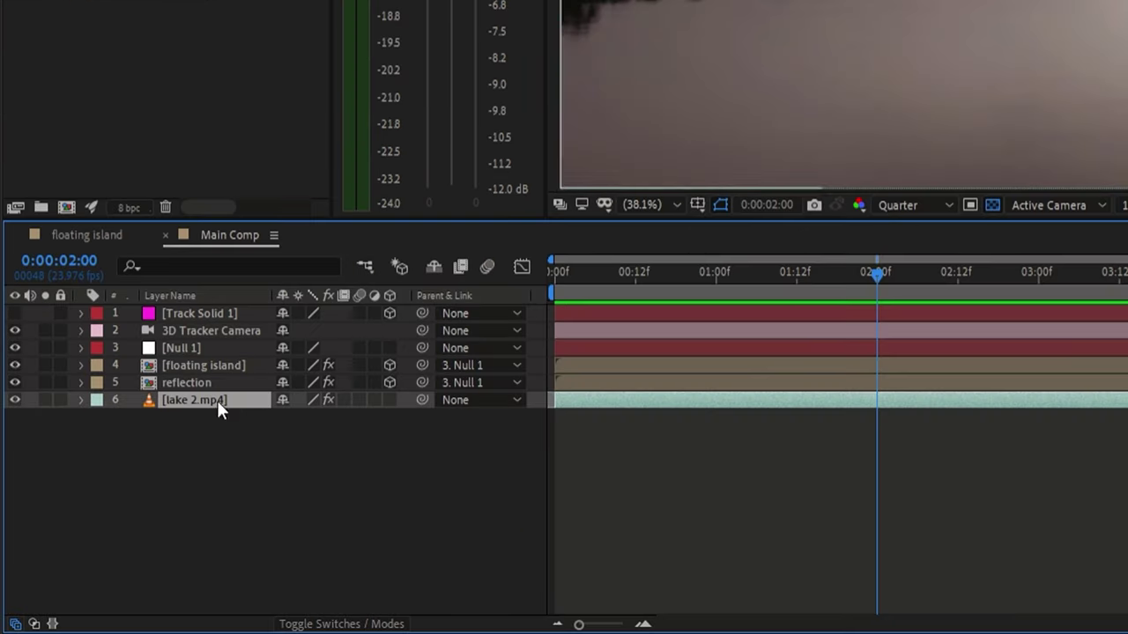
- Duplicate lake 2.mp4, move the copy to the top of the stack and name it 'color blend'
key(ctrl+d)
drag(211, 404, 216, 308)
key(Return)
text(coo)
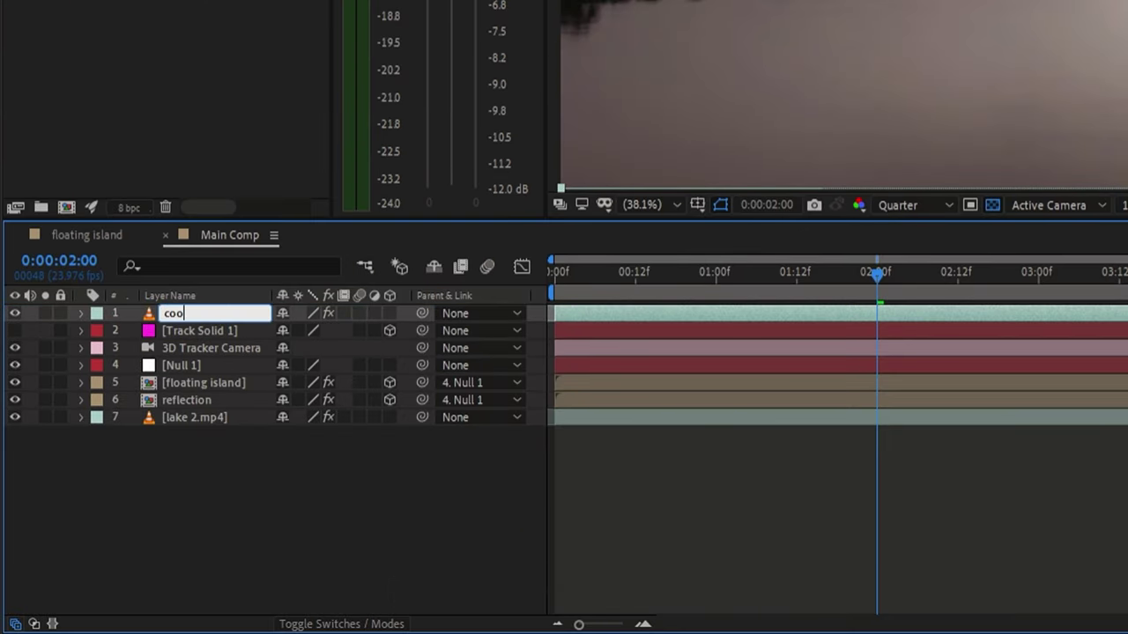
text(or blend)
key(Return)
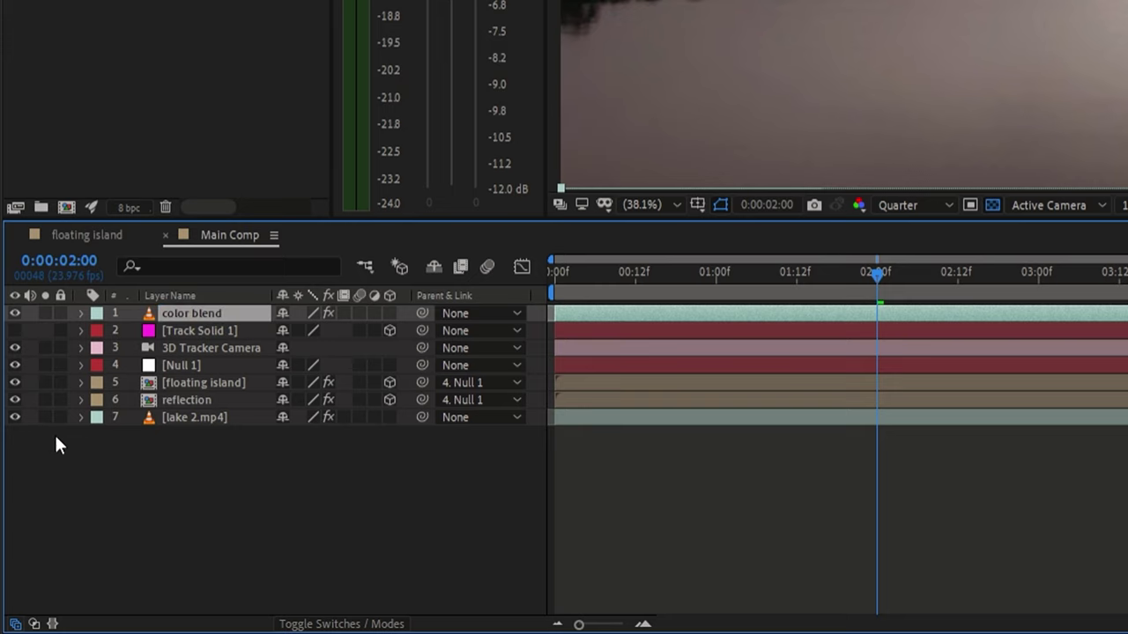
- Set the color blend layer to 44% opacity in Overlay blend mode
key(t)
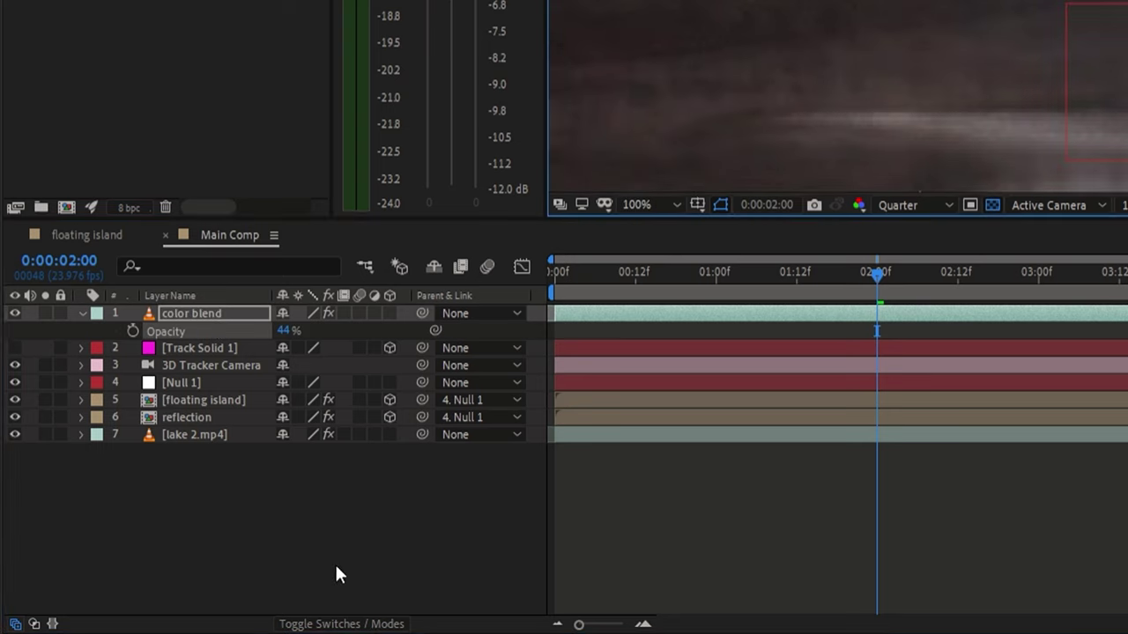
click(348, 624)
click(300, 314)
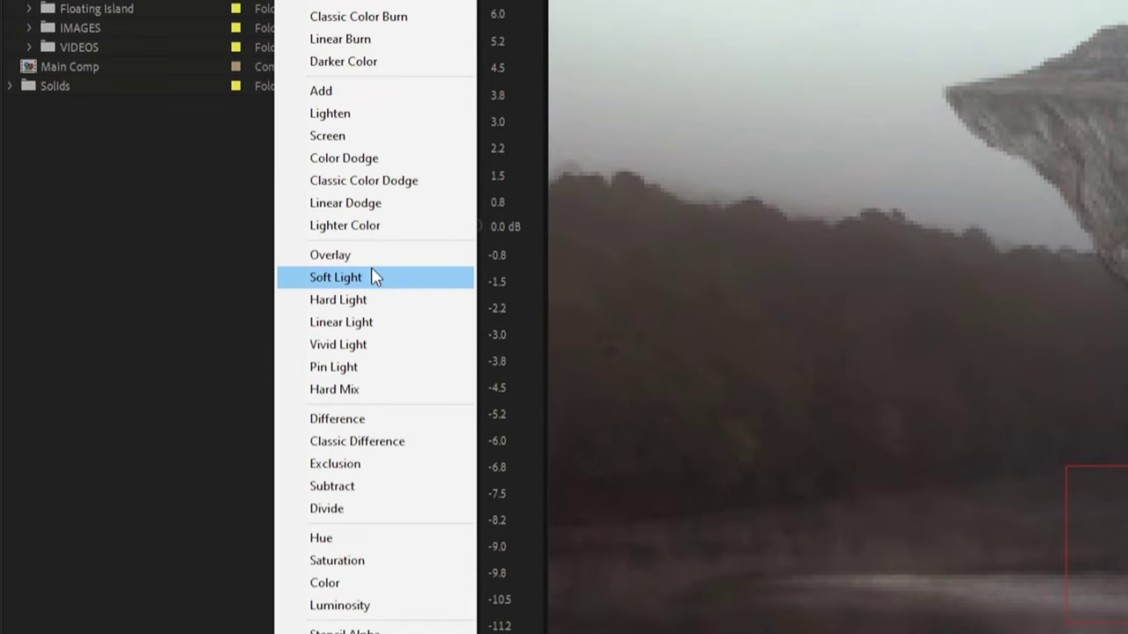
click(363, 45)
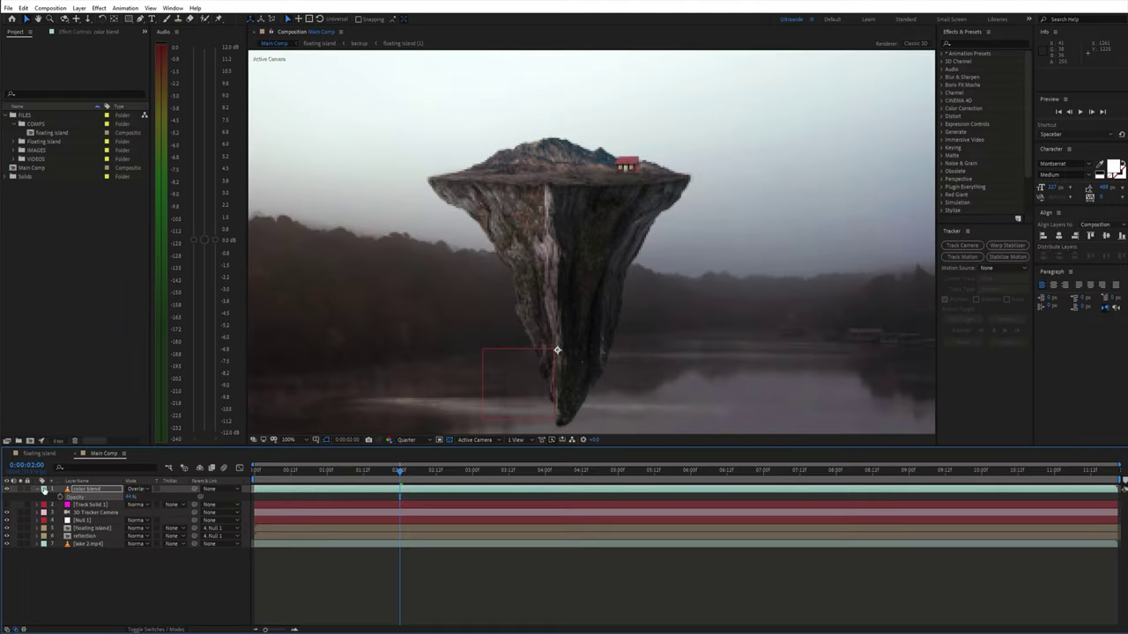
- Toggle color blend on and off to compare the look, then zoom out to the whole frame
click(7, 490)
click(7, 490)
click(7, 490)
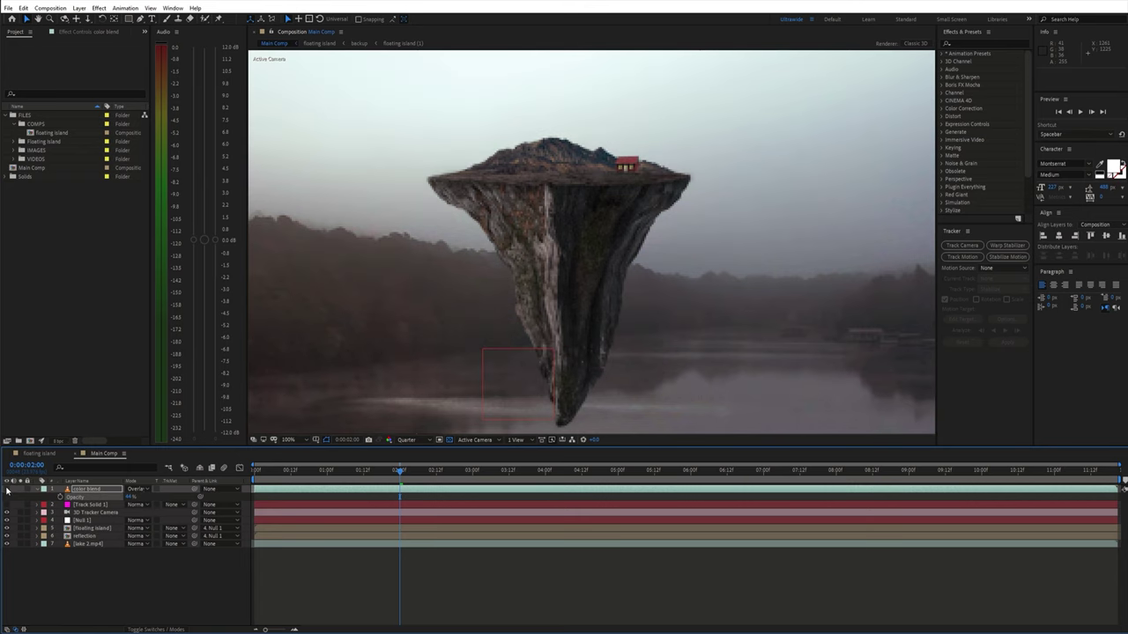
click(7, 490)
click(7, 490)
click(7, 489)
click(7, 490)
click(7, 490)
key(comma)
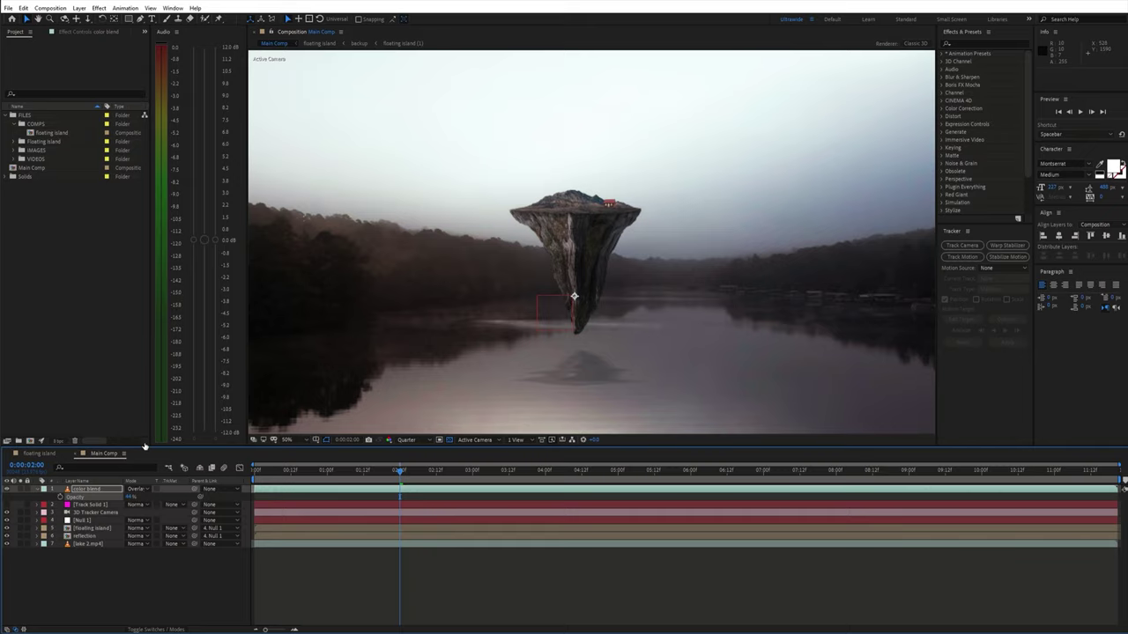
- Apply the Set Matte effect to the color blend layer
key(ctrl+space)
text(set ma)
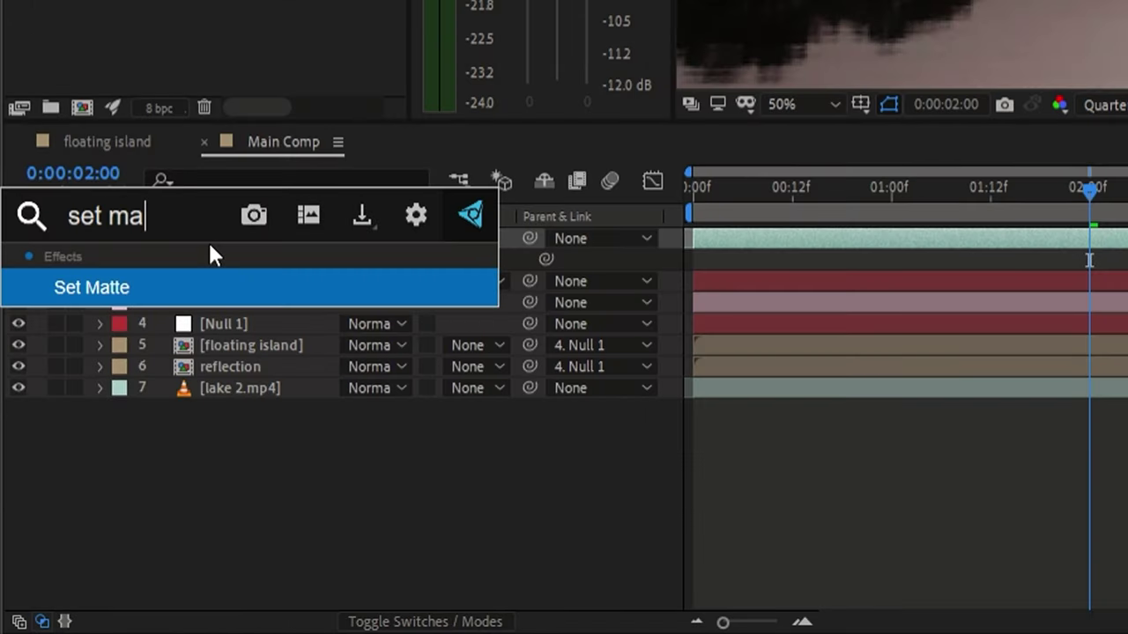
click(244, 298)
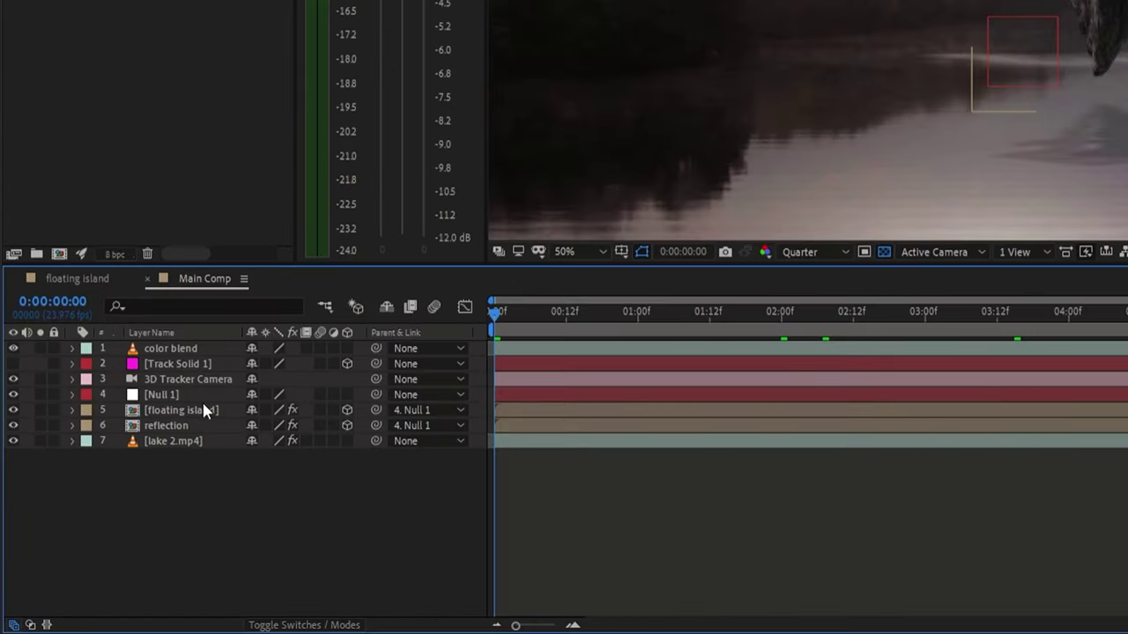
- Precompose copies of the floating island, tracker camera and null as 'floating island matte' and use it as the matte
click(200, 408)
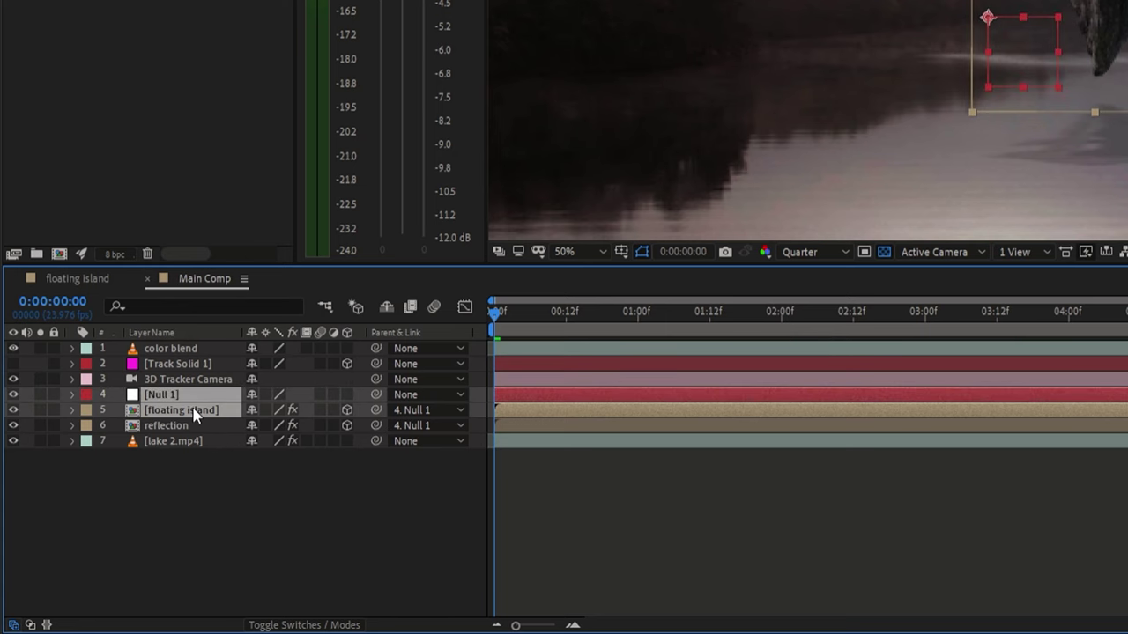
ctrl+click(186, 382)
key(ctrl+d)
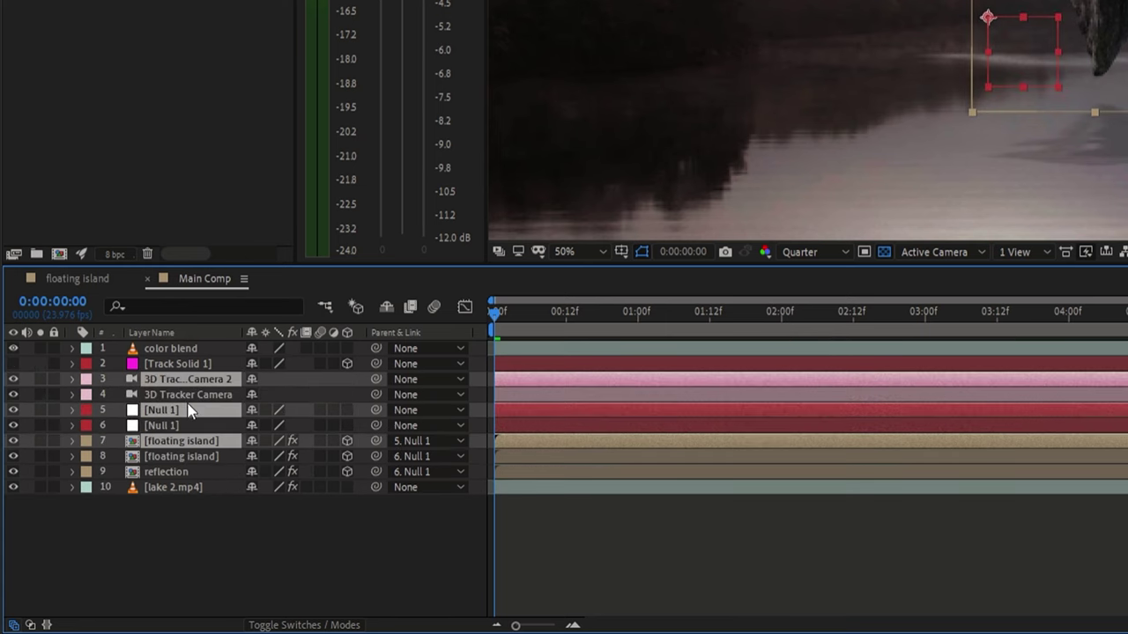
right_click(185, 415)
click(282, 310)
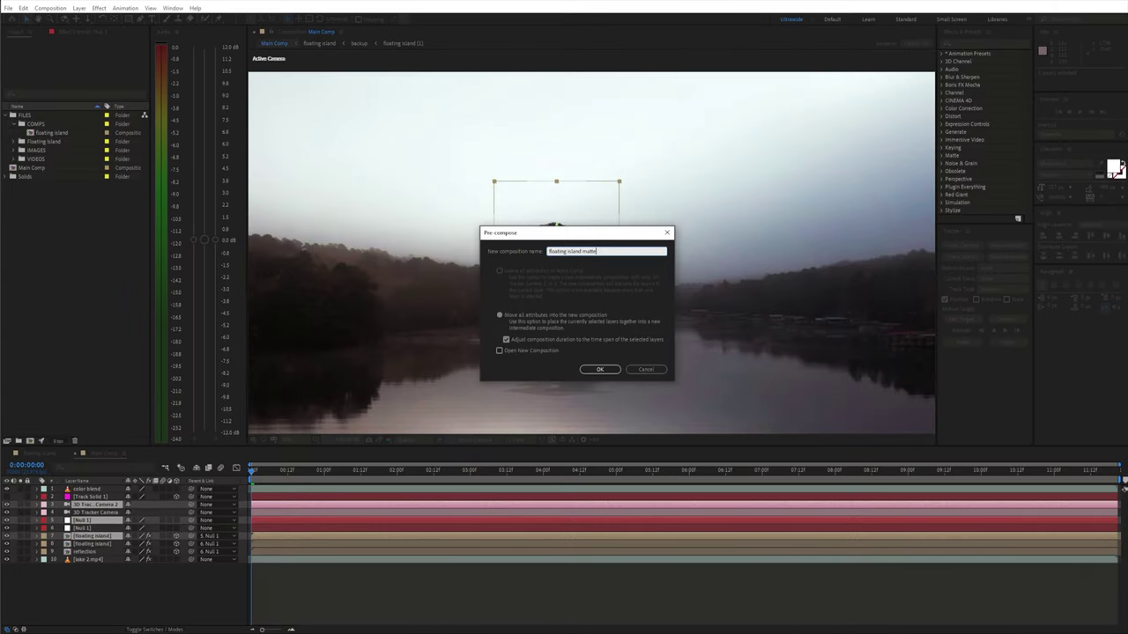
key(Return)
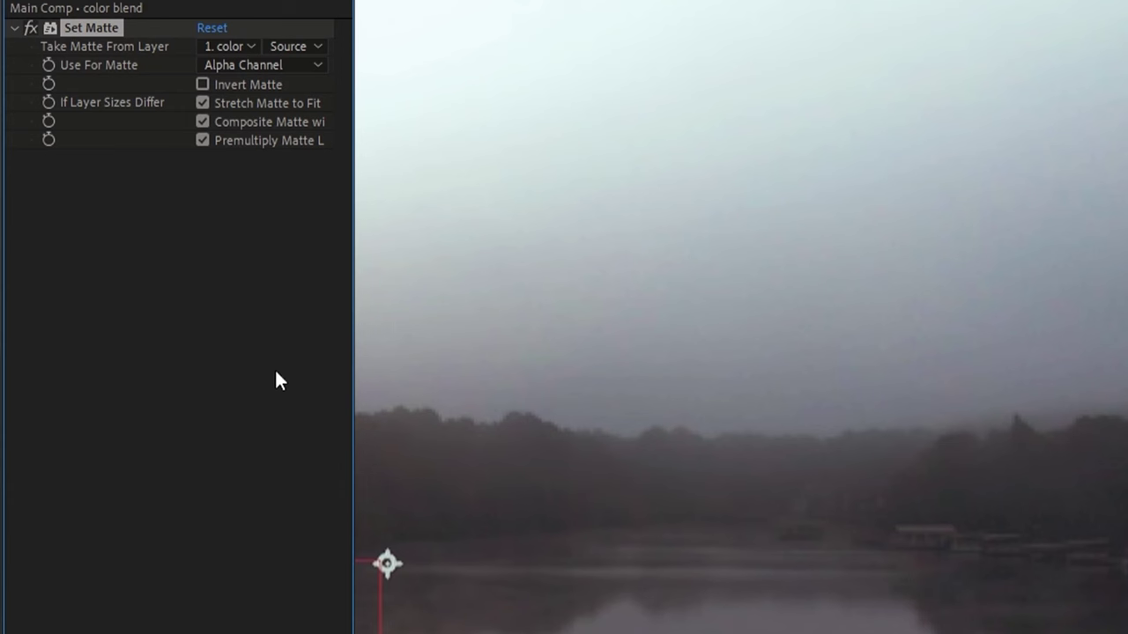
click(227, 47)
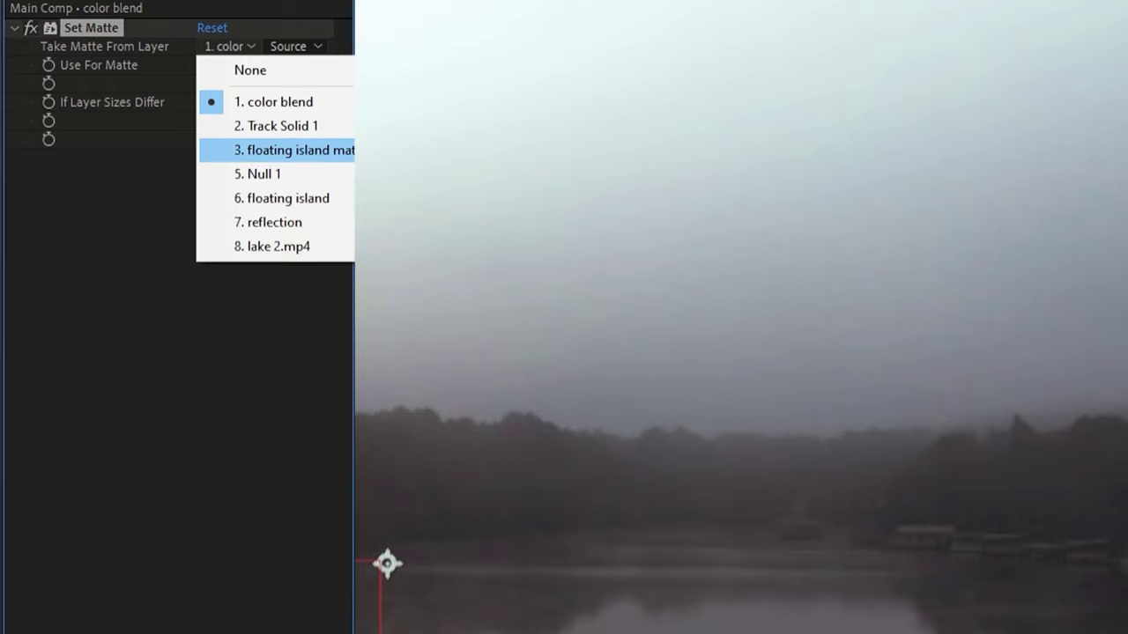
click(291, 150)
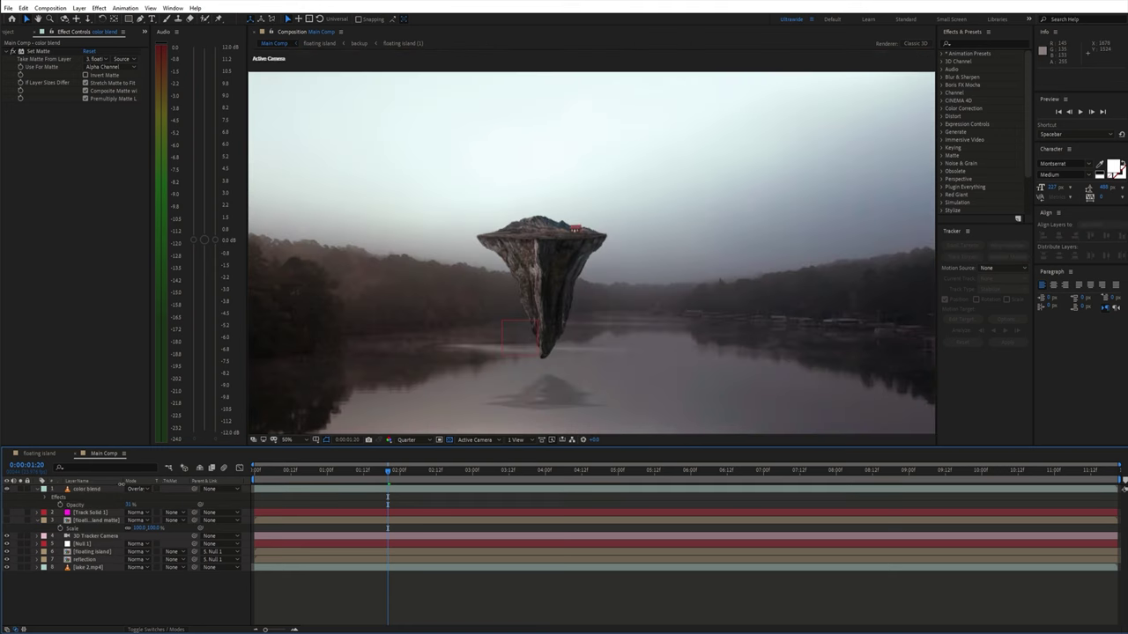
- Duplicate color blend and switch the color blend 2 copy to Hue mode
key(ctrl+d)
key(shift+equal)
click(137, 489)
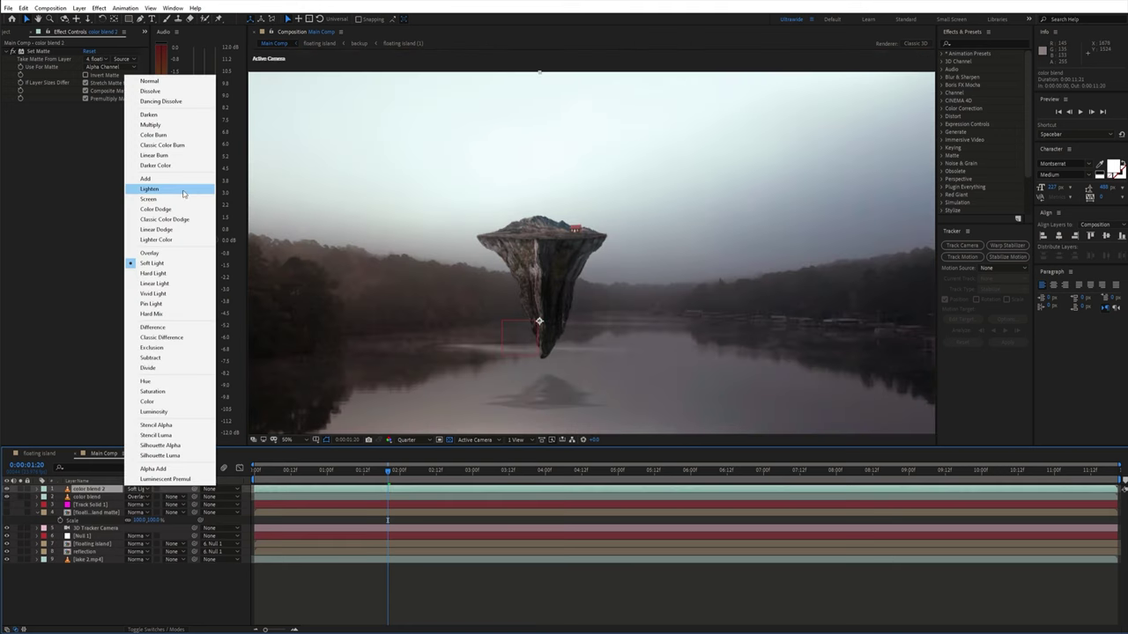
click(145, 385)
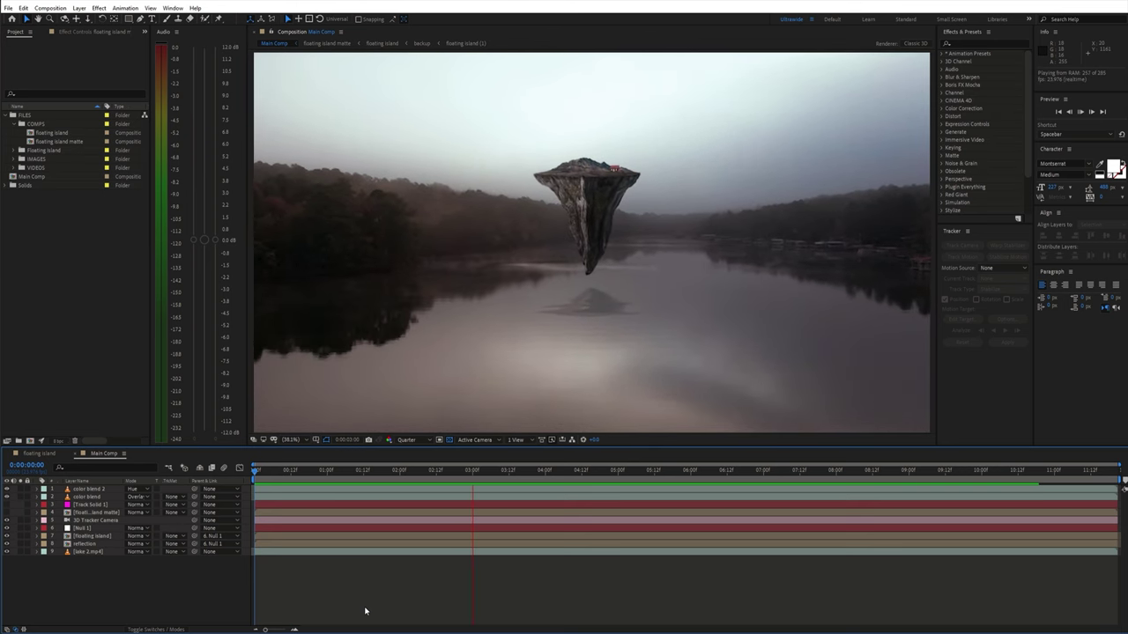
- Add a new adjustment layer to the comp and apply Curves to it
right_click(366, 609)
mouse_move(405, 487)
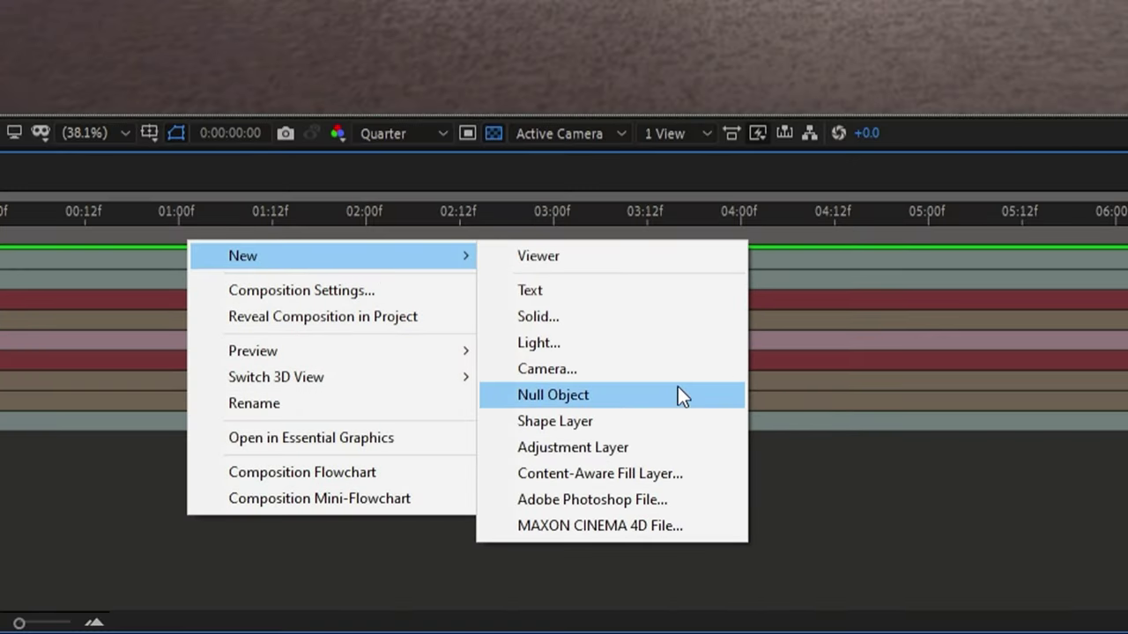
click(667, 449)
key(ctrl+space)
text(curve)
key(Return)
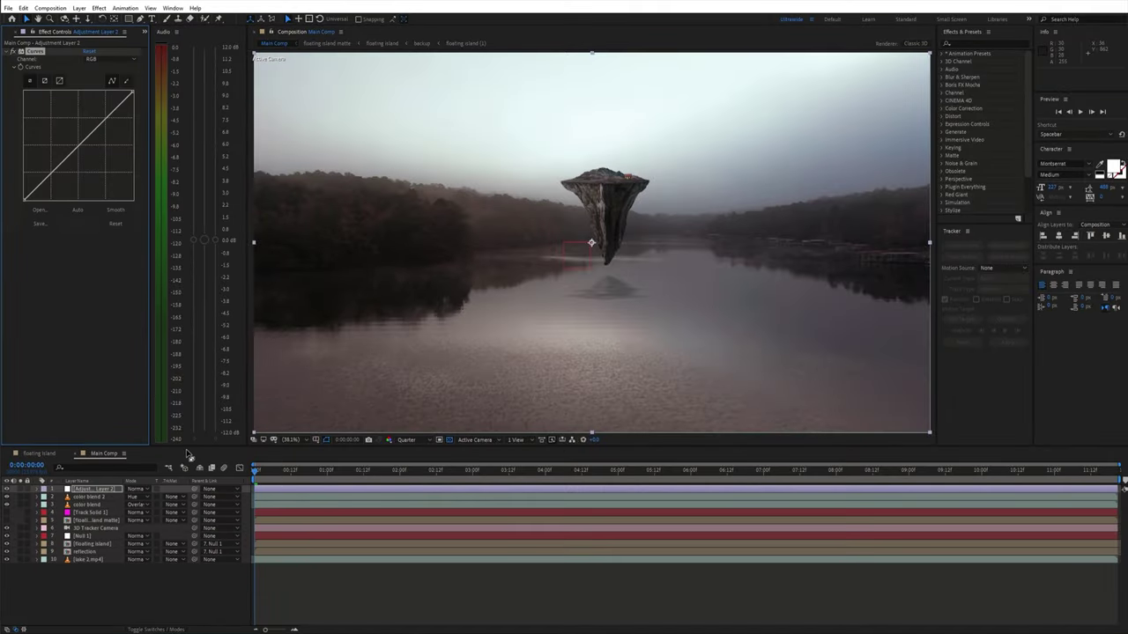
- Pull the RGB curve down to darken and tweak the Green channel for a teal tint
drag(132, 92, 132, 110)
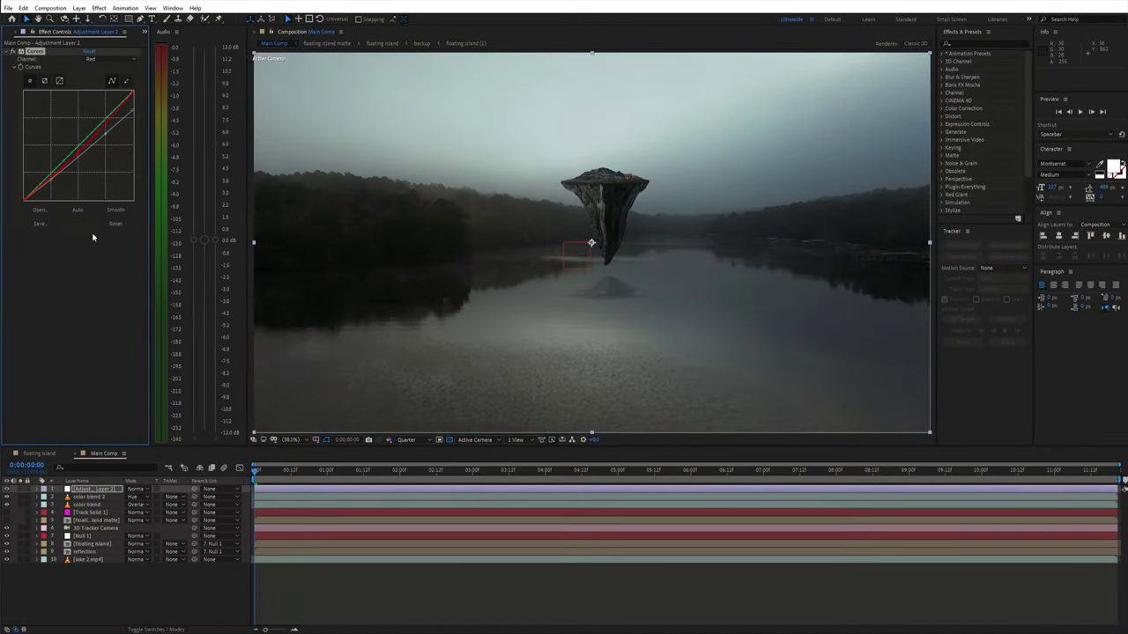
click(110, 58)
click(106, 47)
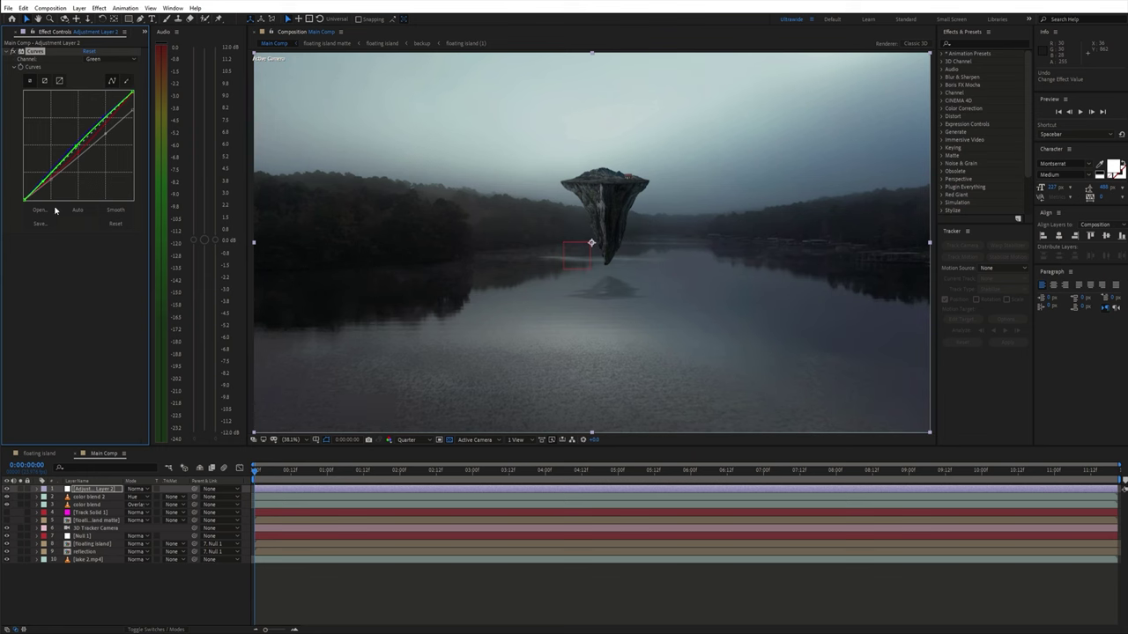
drag(367, 476, 546, 478)
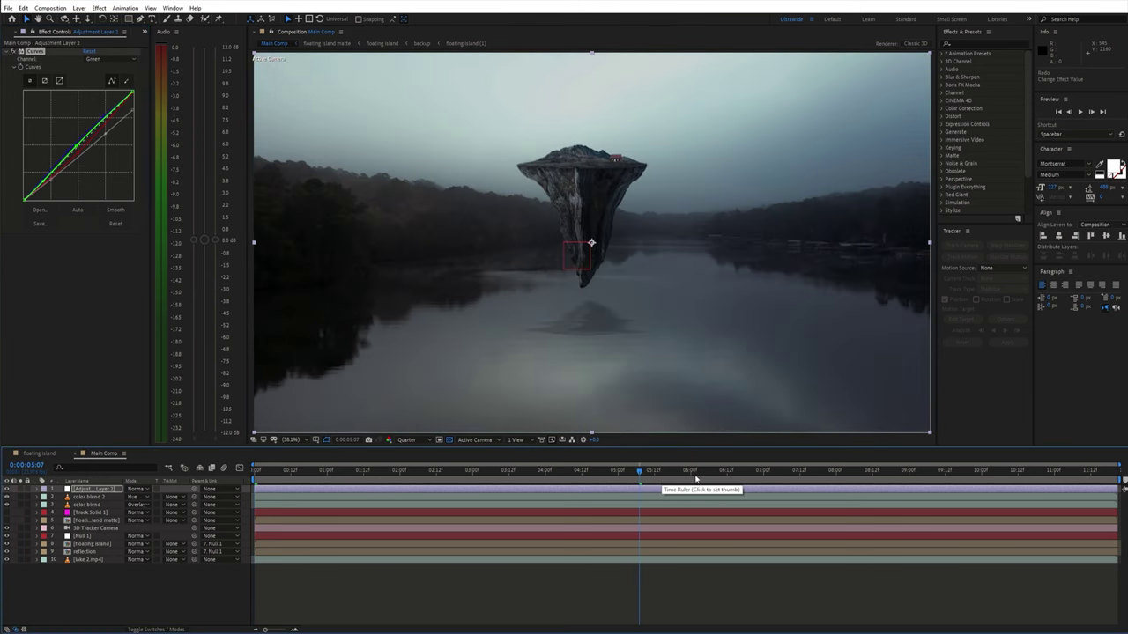
- Create a new white solid layer
right_click(379, 486)
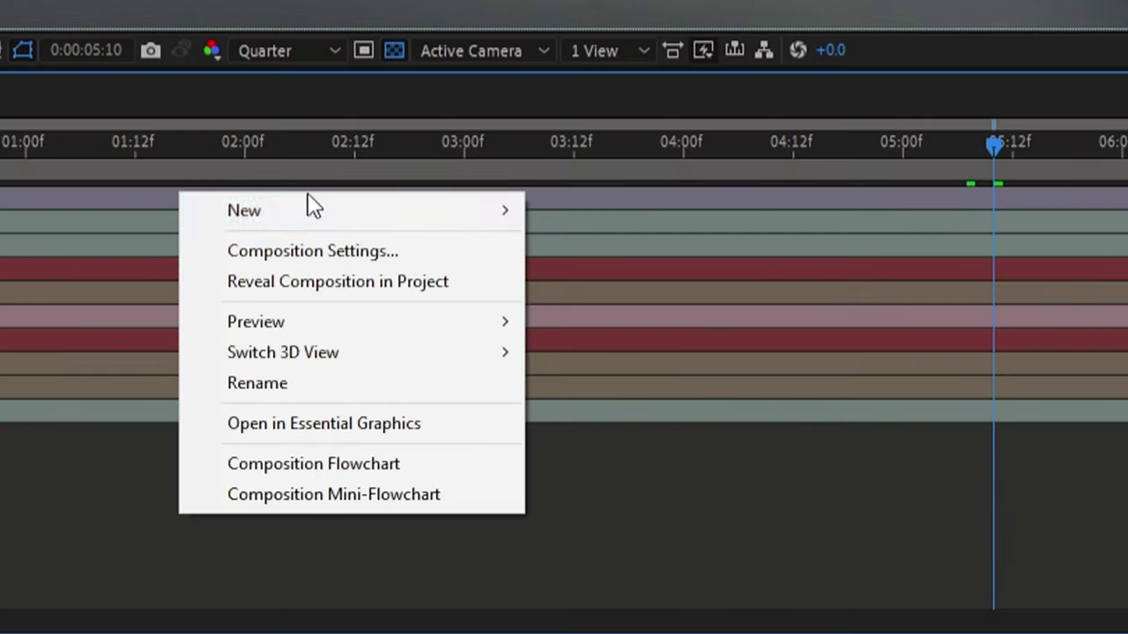
mouse_move(442, 496)
click(546, 523)
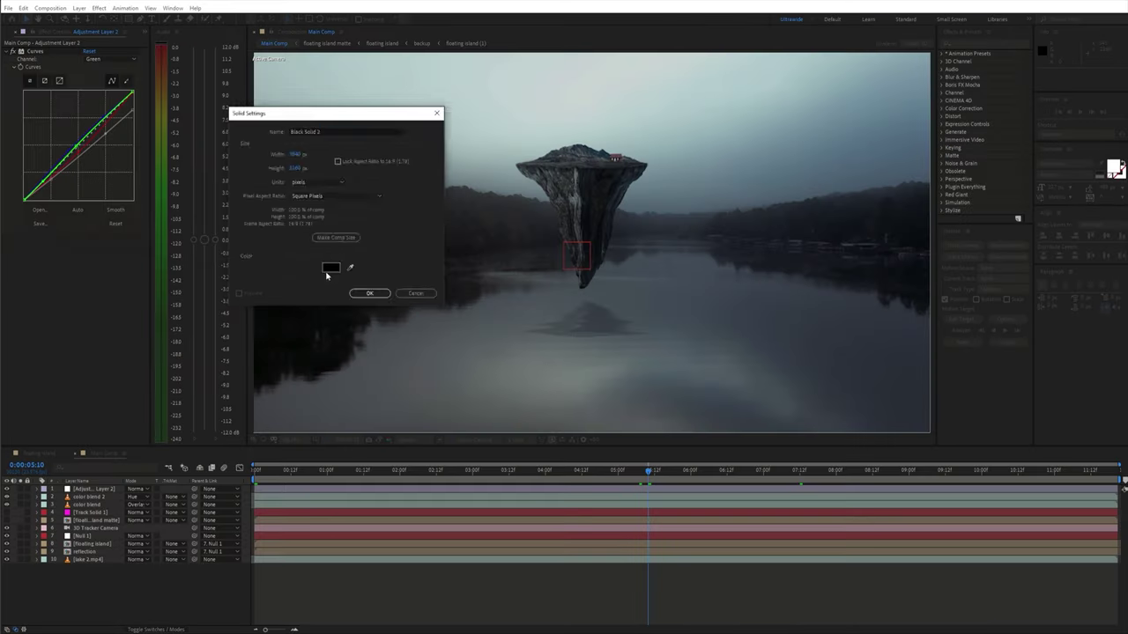
click(330, 267)
click(238, 174)
click(370, 292)
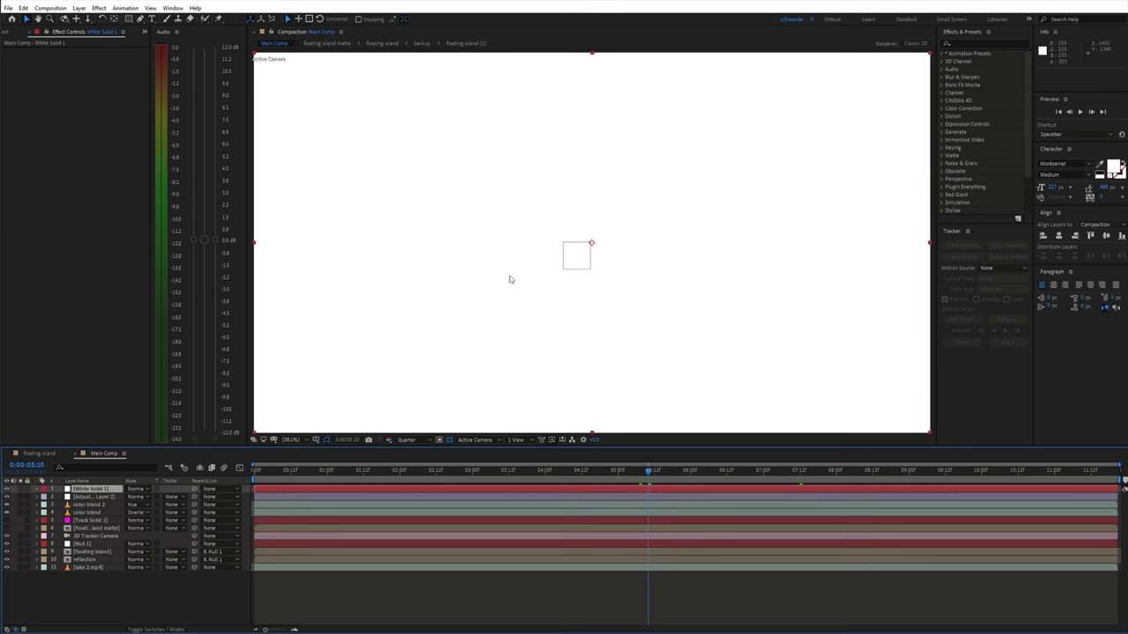
- Draw a hand-drawn fog mask on the solid and feather it to 326
key(comma)
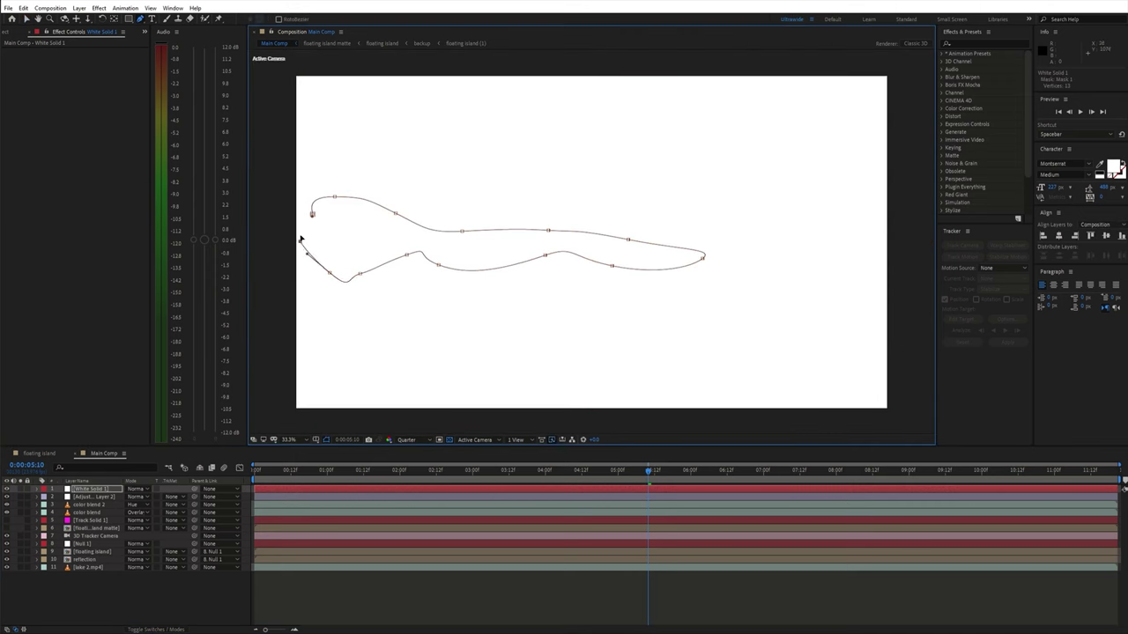
click(310, 214)
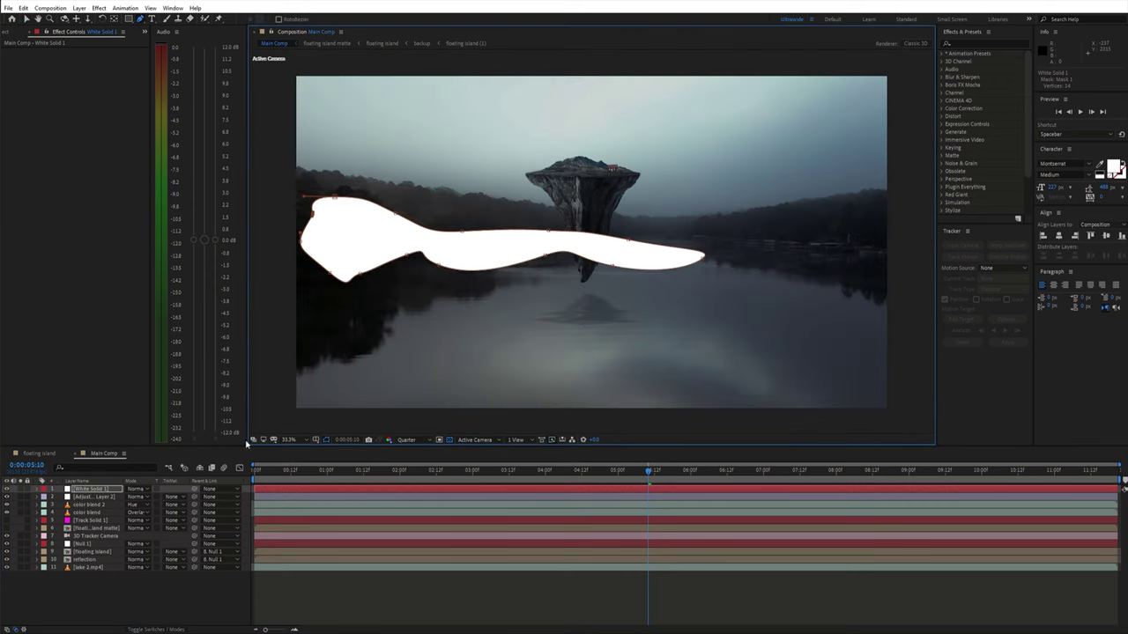
key(f)
drag(132, 499, 176, 498)
- Apply Roughen Edges and a heavy Fast Box Blur of radius 235, then start an Evolution expression
key(ctrl+space)
text(rou)
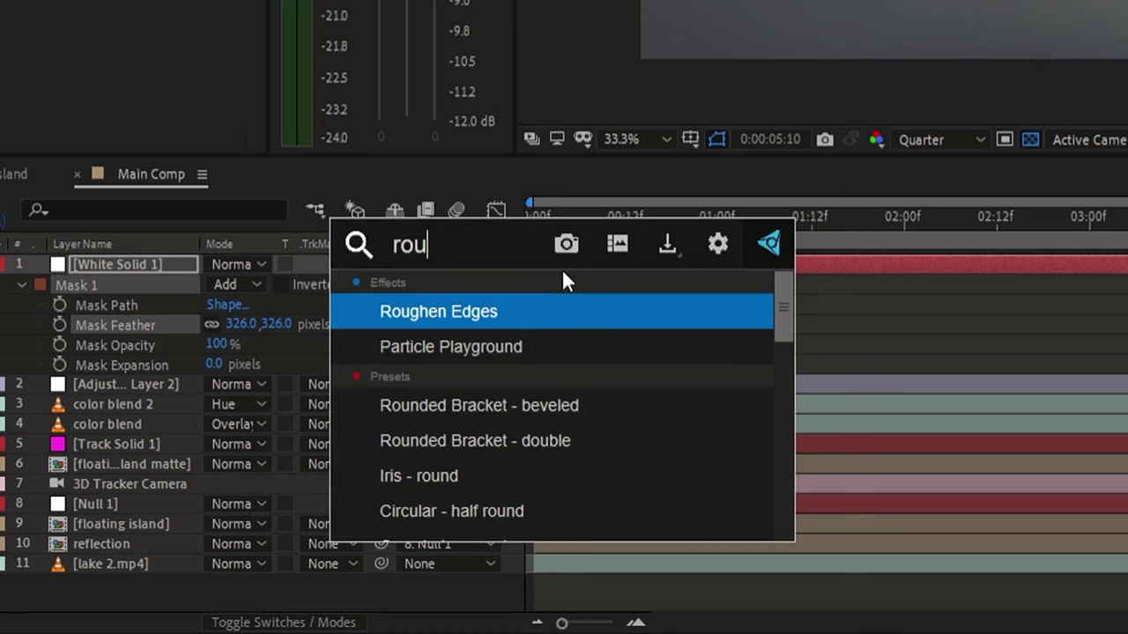
text(gh)
key(Return)
key(ctrl+space)
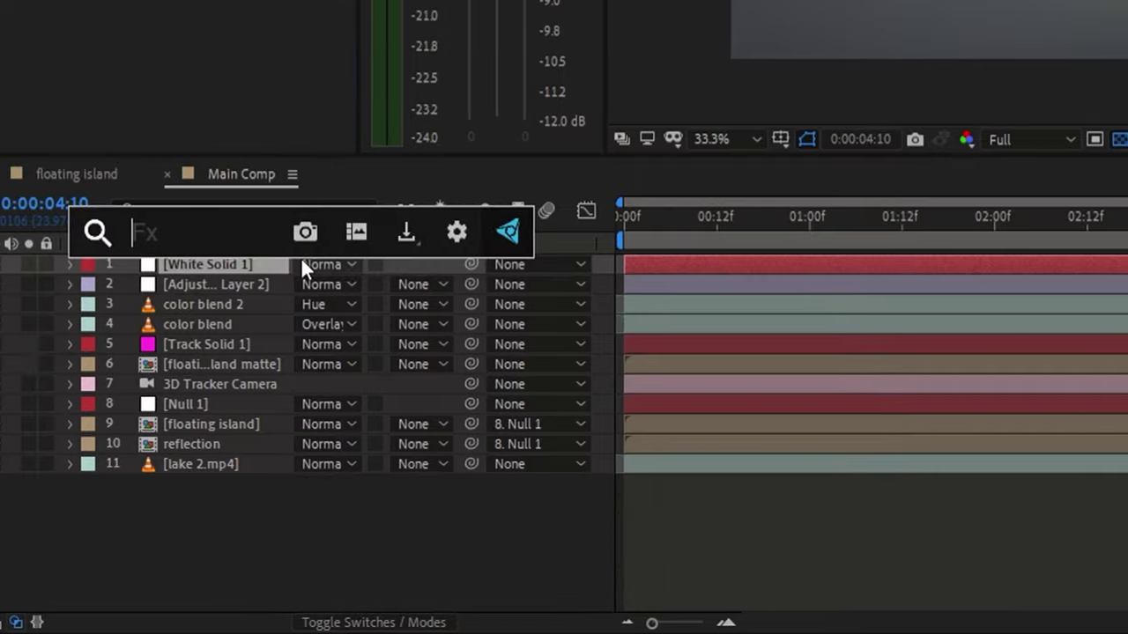
text(fast)
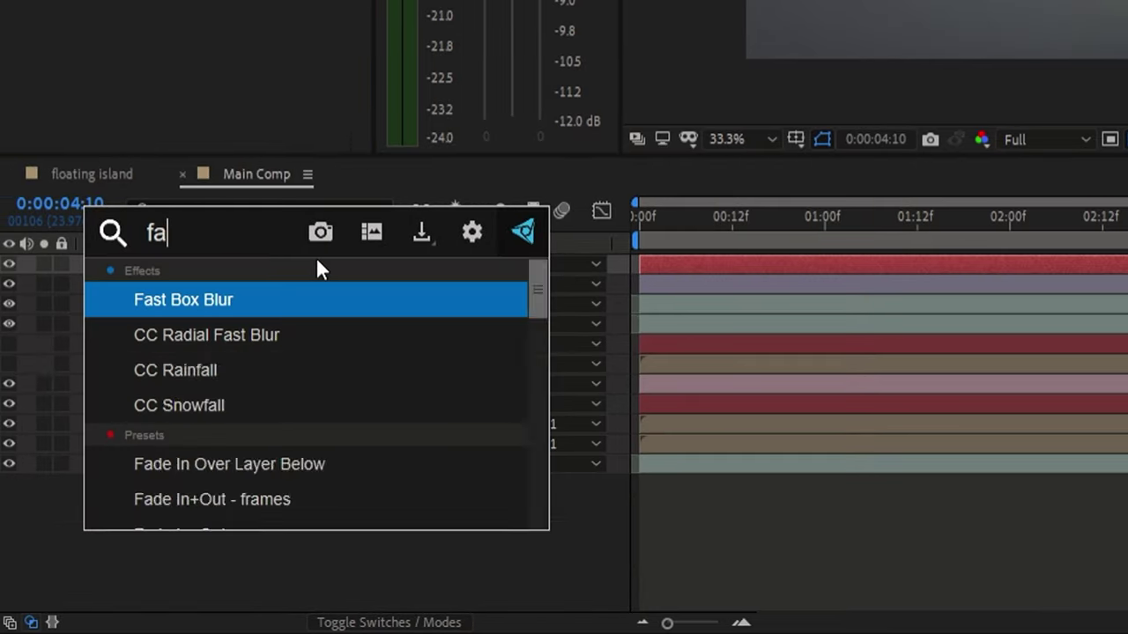
key(Return)
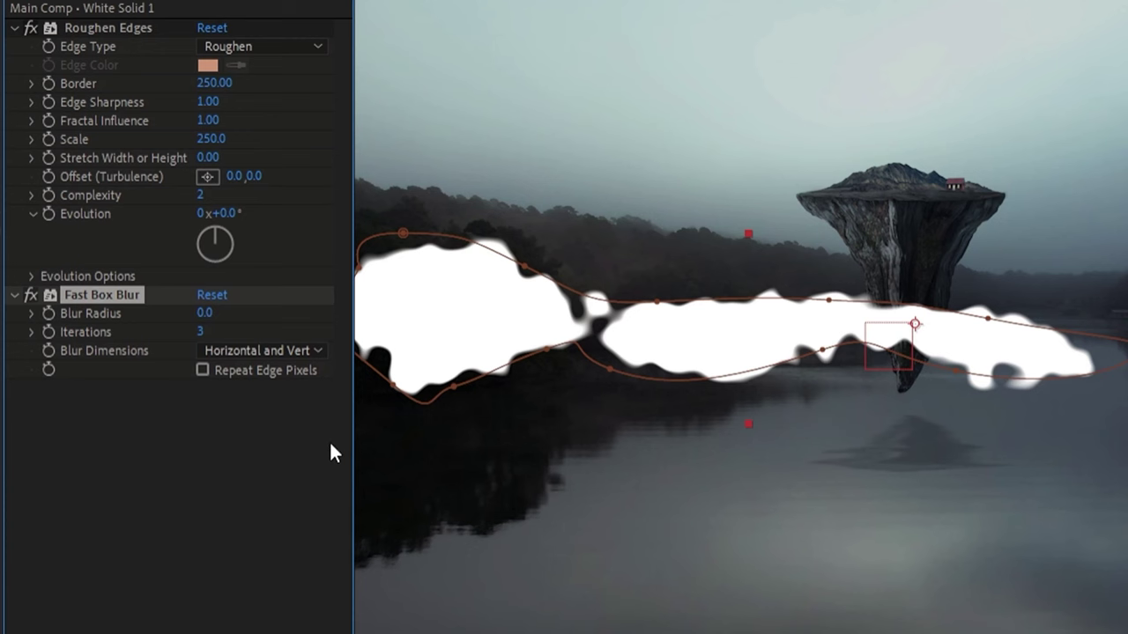
drag(205, 313, 296, 234)
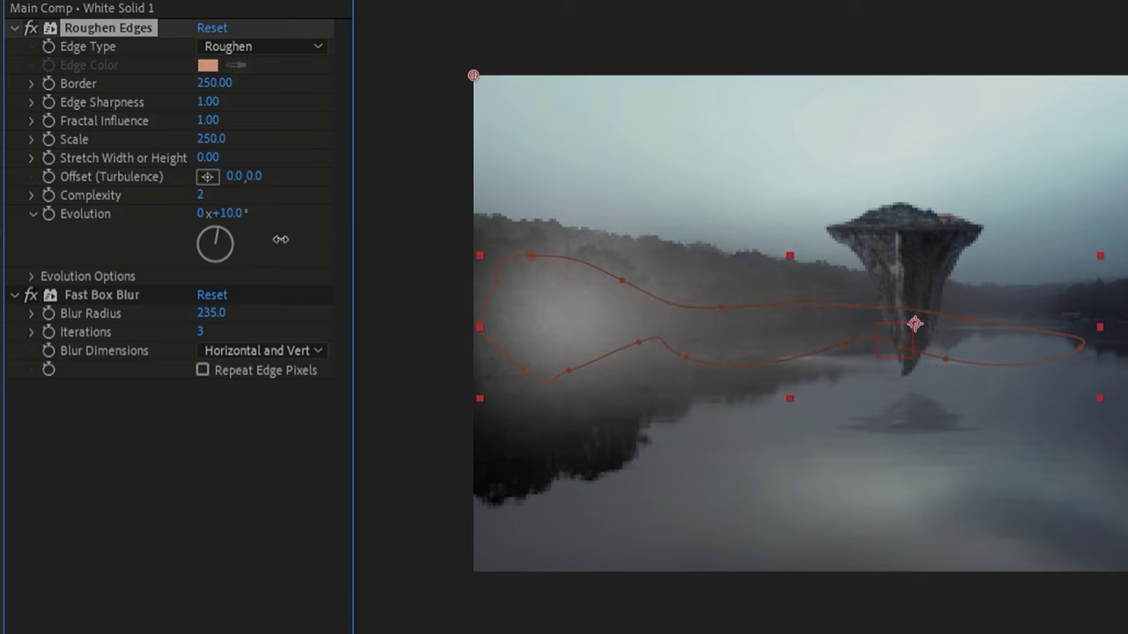
key(ctrl+z)
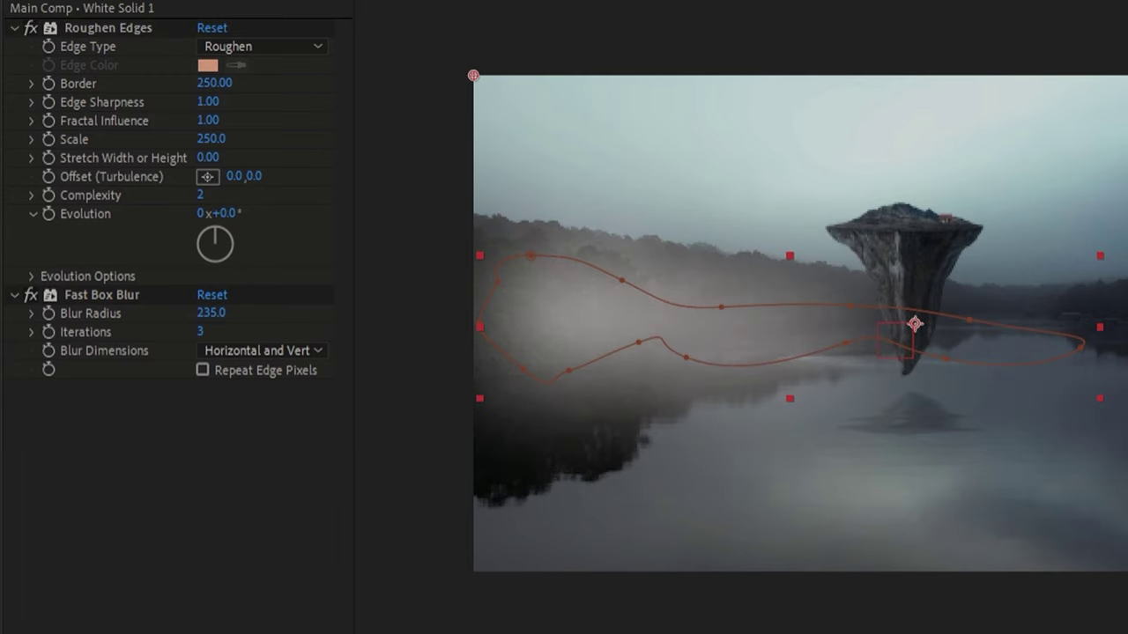
click(48, 214)
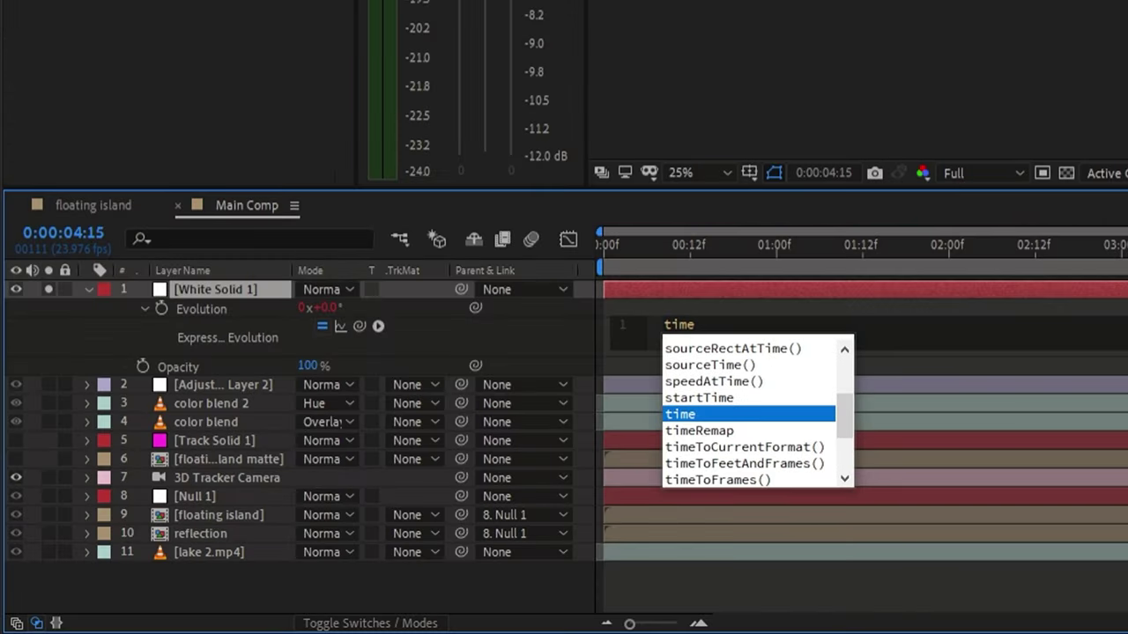
- Set the Evolution expression to time*80
key(Escape)
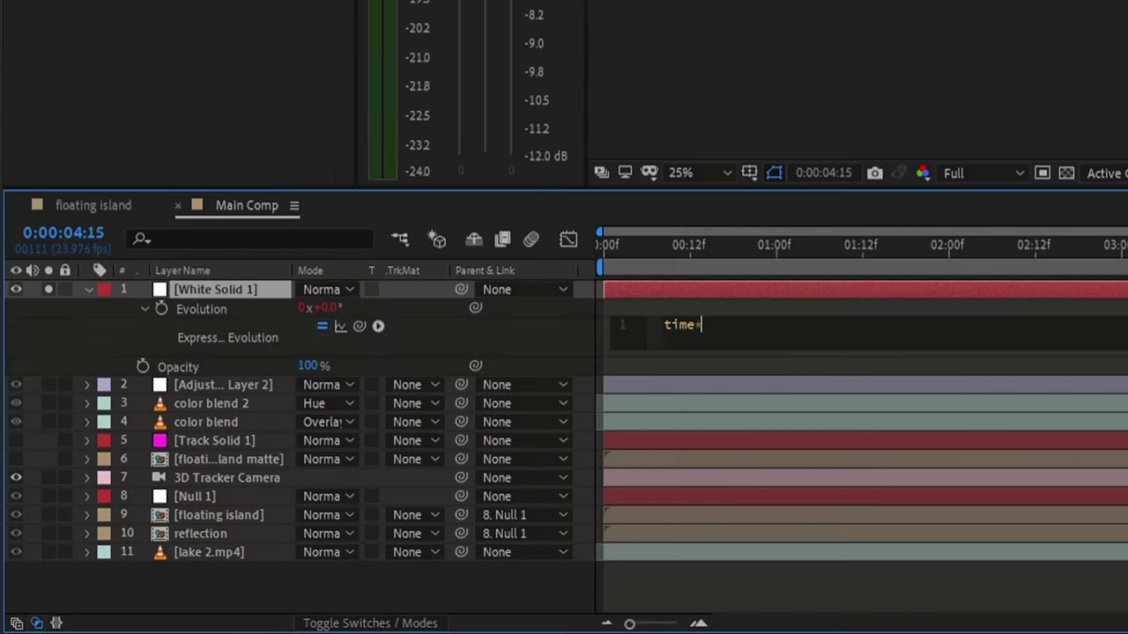
text(*80)
click(928, 294)
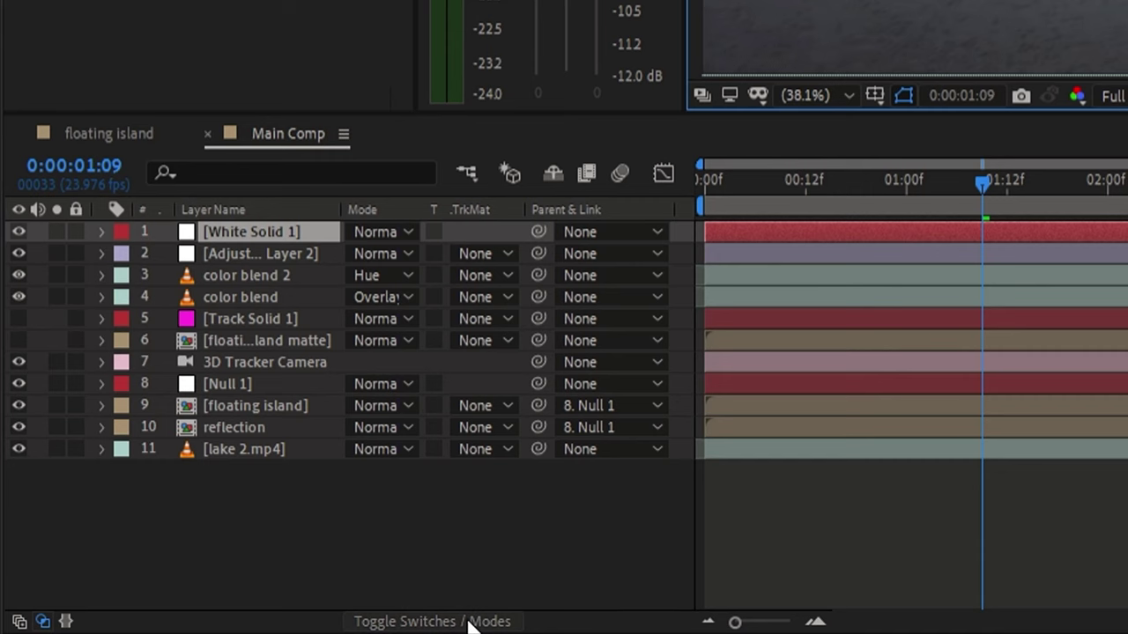
- Reveal the layer switches, check Track Solid 1's Position, preview the fog, and rename the solid to fog
click(470, 622)
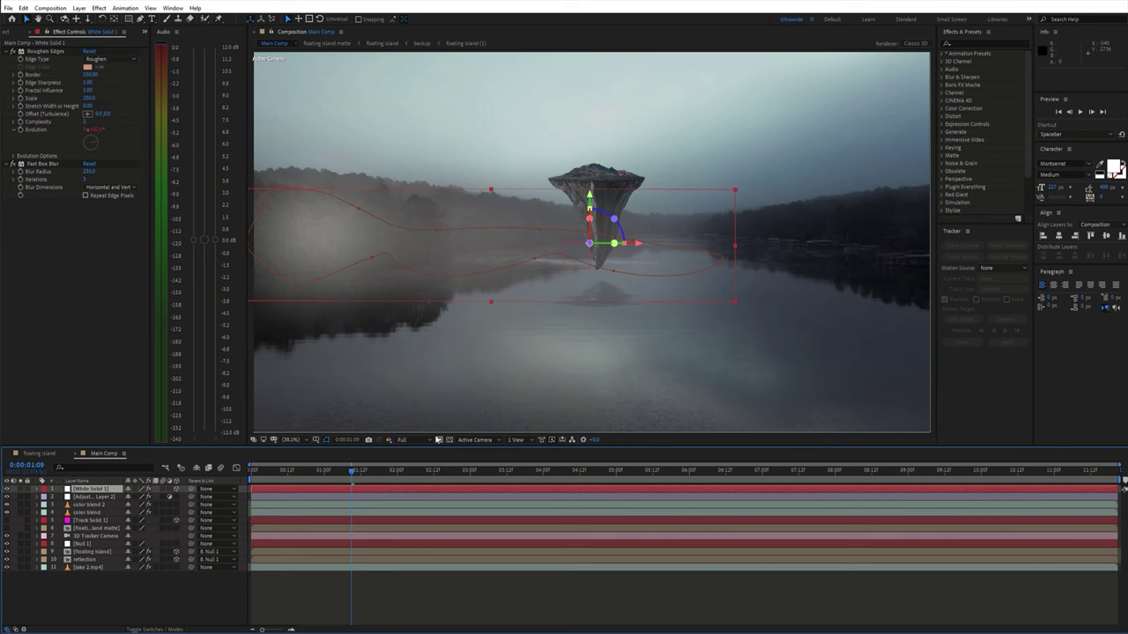
click(91, 519)
key(p)
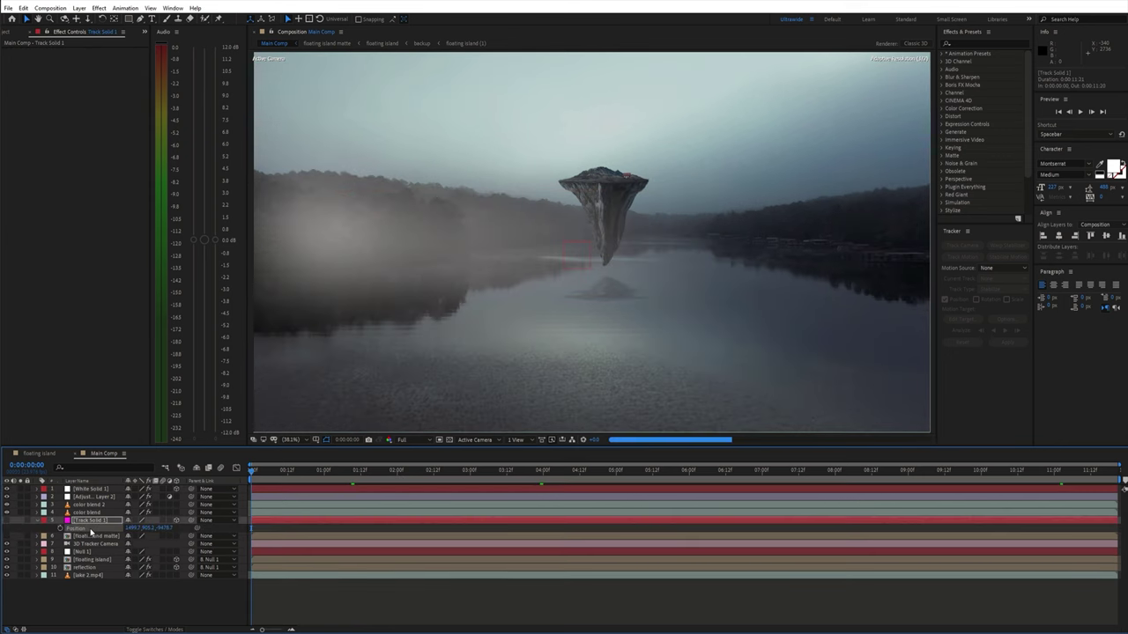
key(p)
click(94, 490)
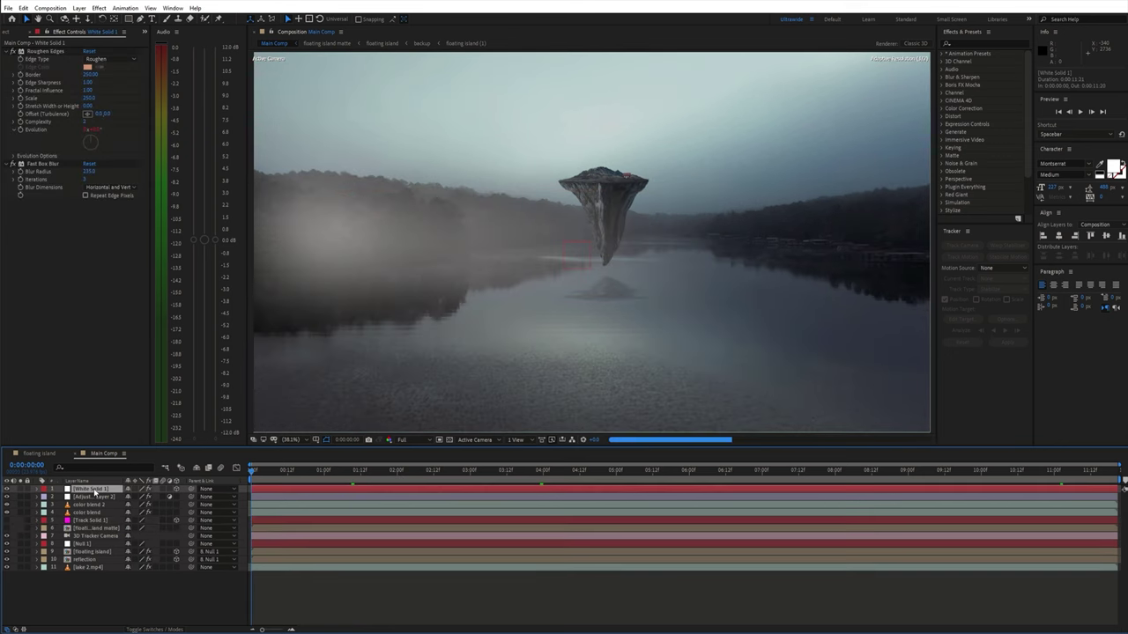
key(space)
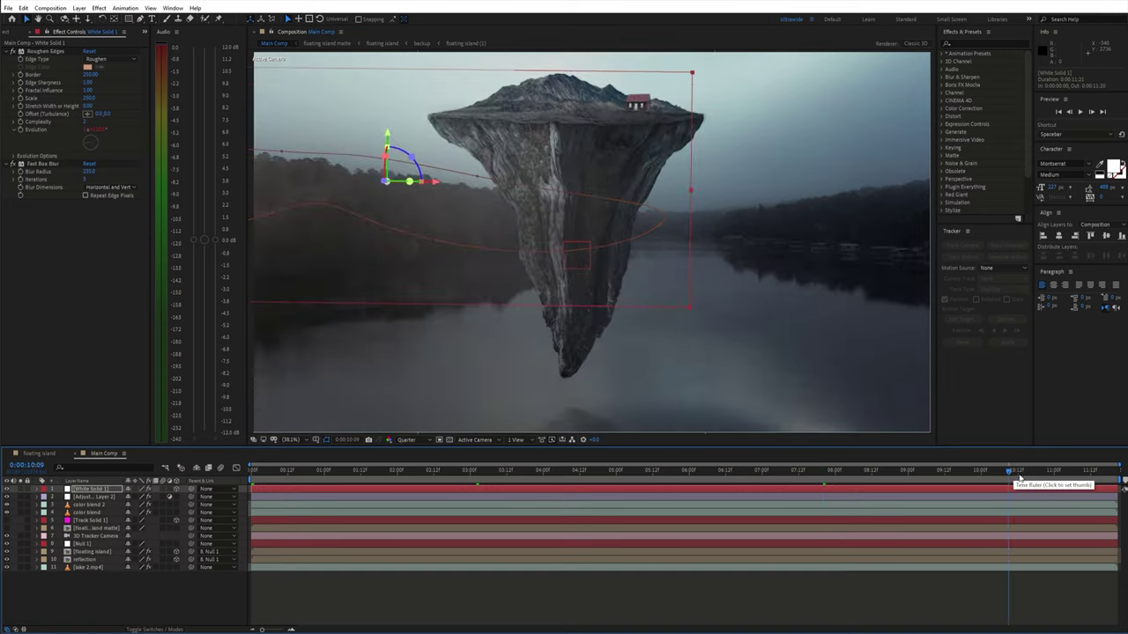
key(space)
key(t)
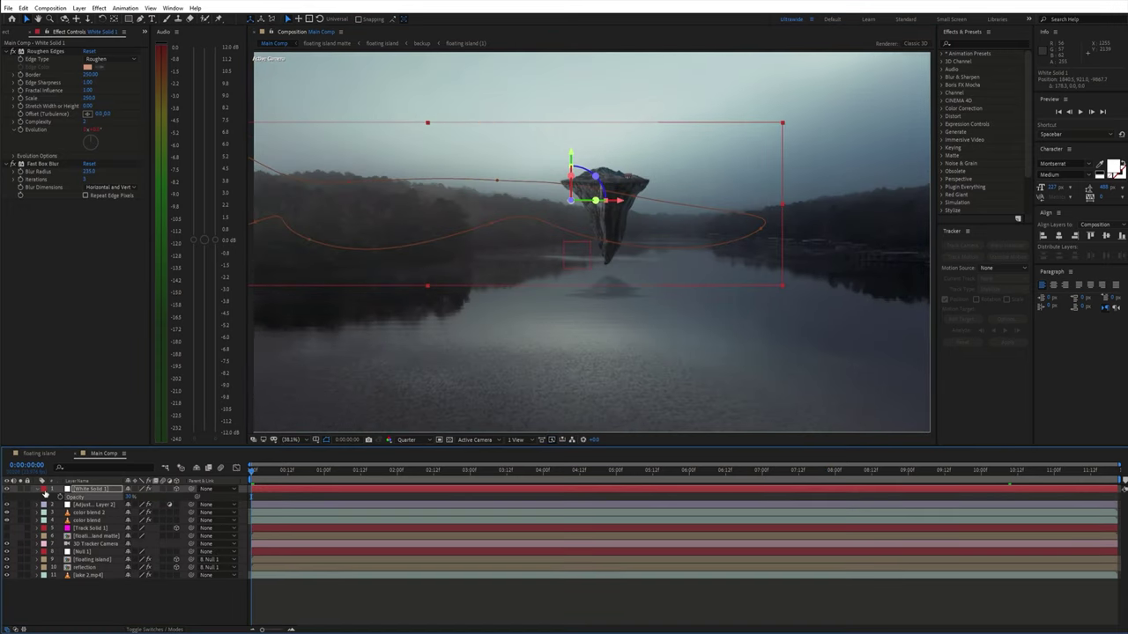
key(Return)
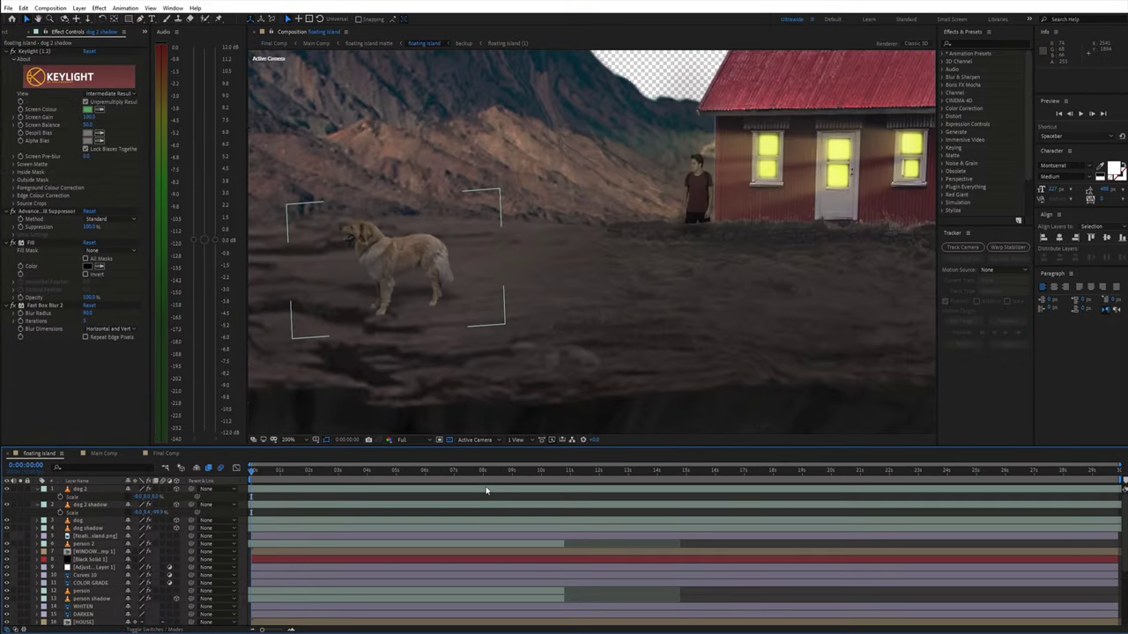
- Zoom out to the whole floating island and move the bird flock further left in the sky
key(comma)
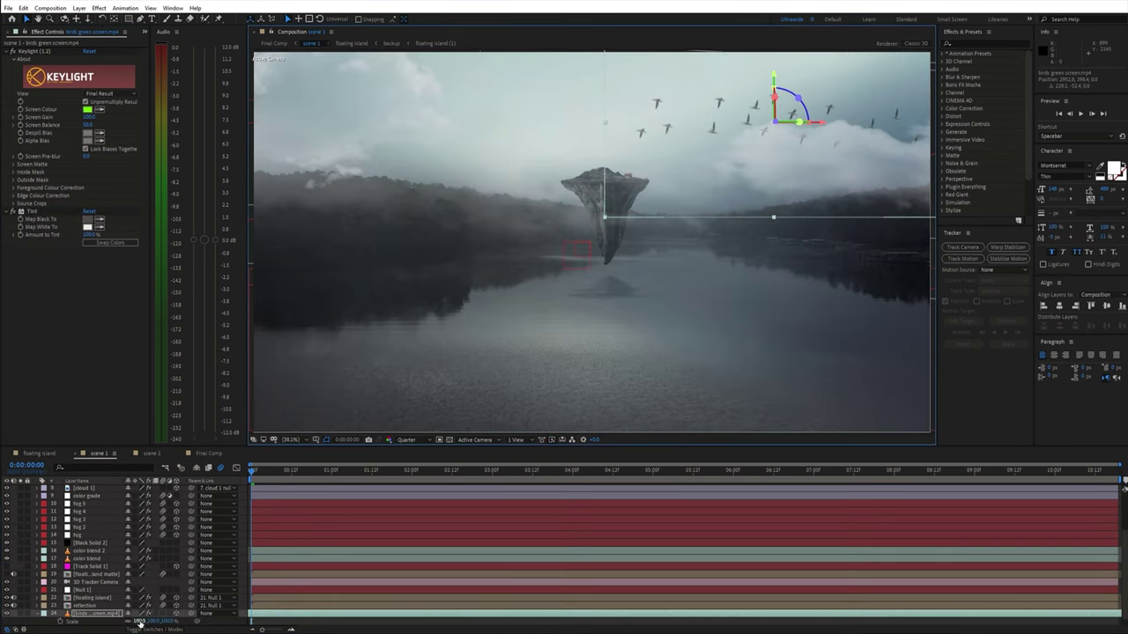
drag(763, 124, 436, 119)
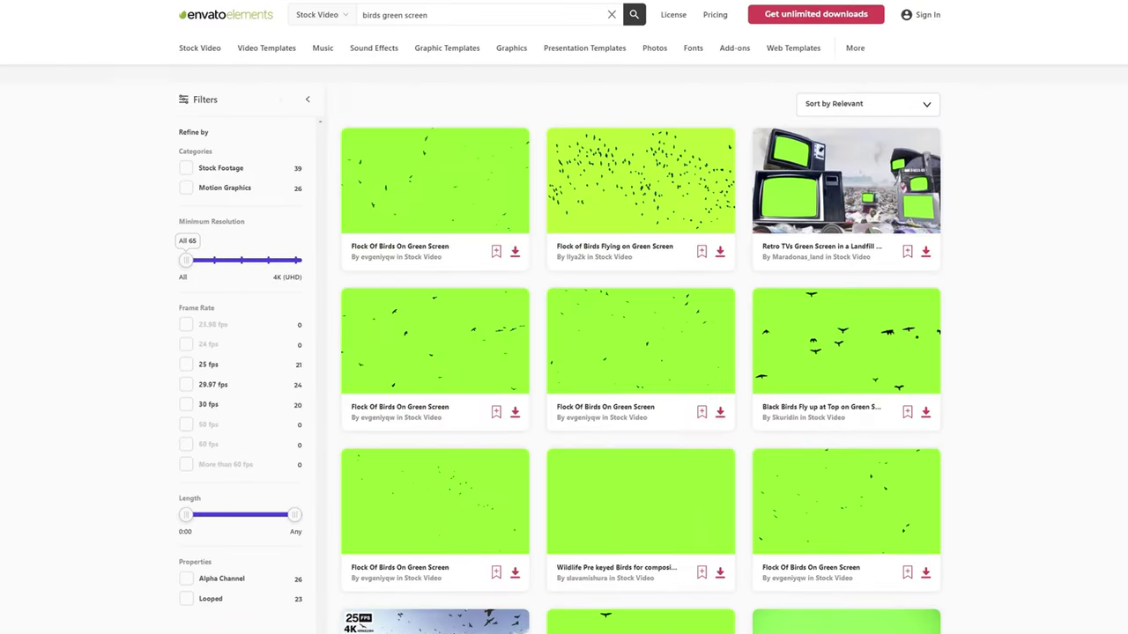
- Scroll through the 'birds green screen' stock video results
scroll(640, 353, down, 2)
scroll(640, 353, down, 2)
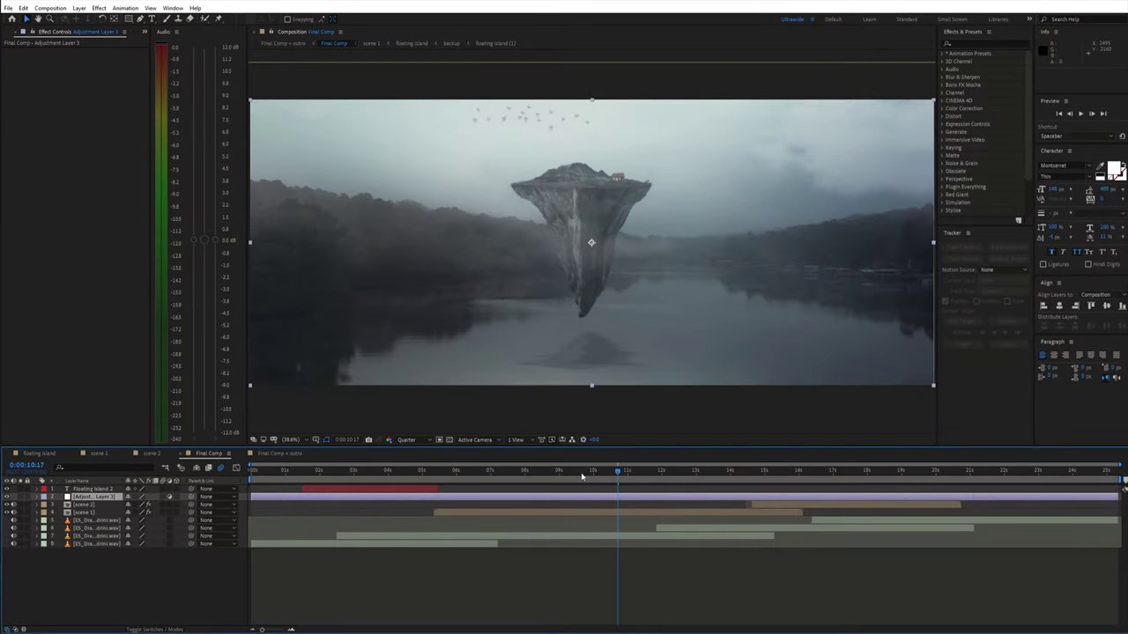
- Jump to about 11 seconds and apply CC Vignette to the adjustment layer
drag(582, 476, 631, 474)
key(ctrl+space)
text(vignette)
key(Return)
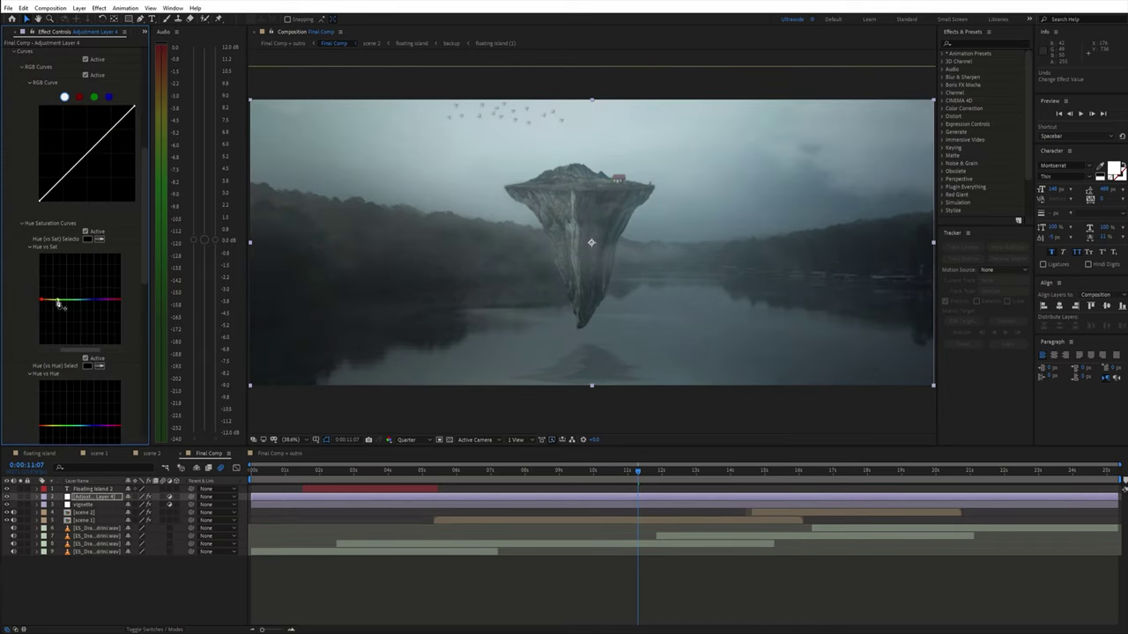
scroll(75, 238, down, 10)
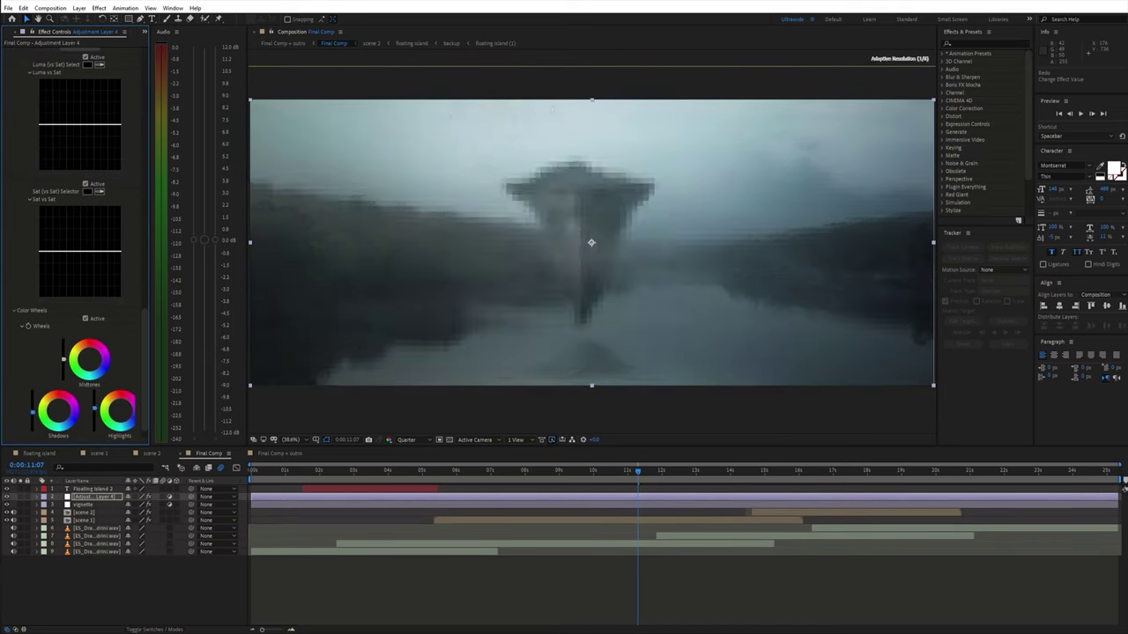